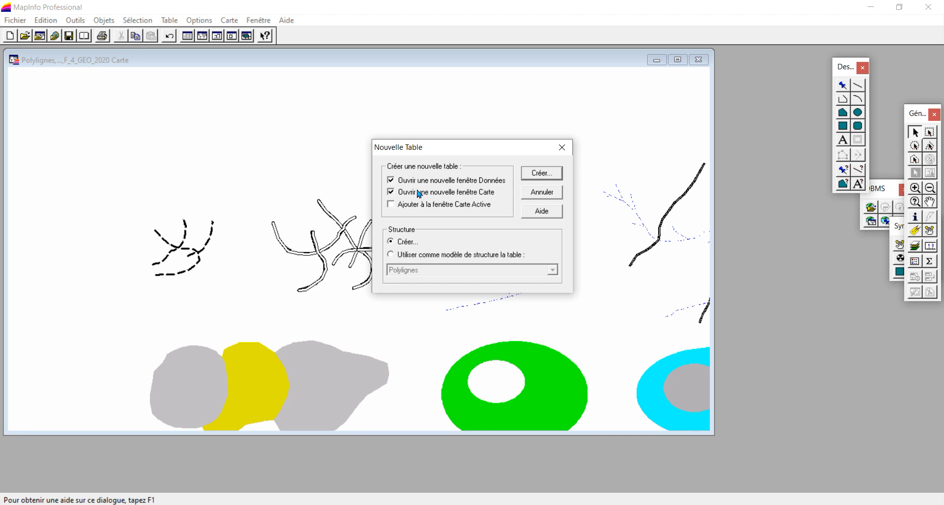
Define a new table without a new map window, containing one indexed character field named numero, width 10
{"action": "left_click", "coordinate": [419, 192]}
{"action": "left_click", "coordinate": [539, 174]}
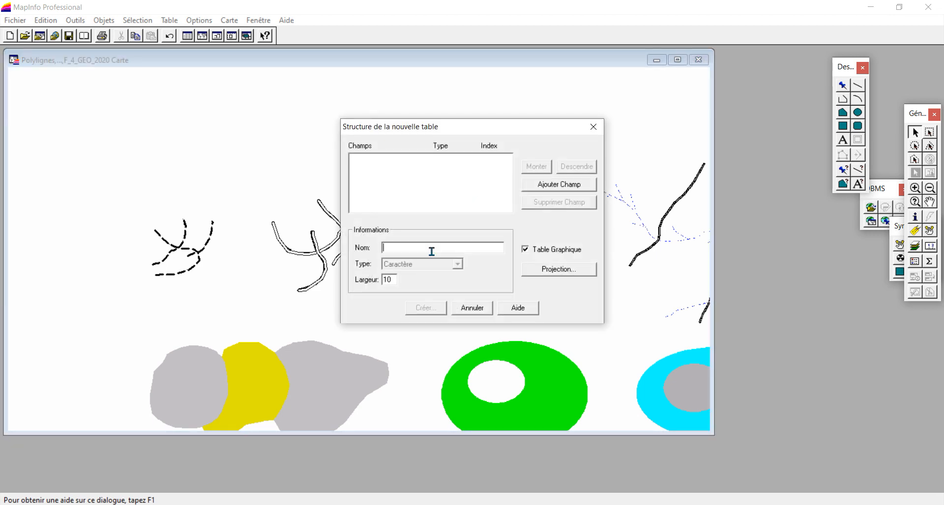
{"action": "type", "text": "numero"}
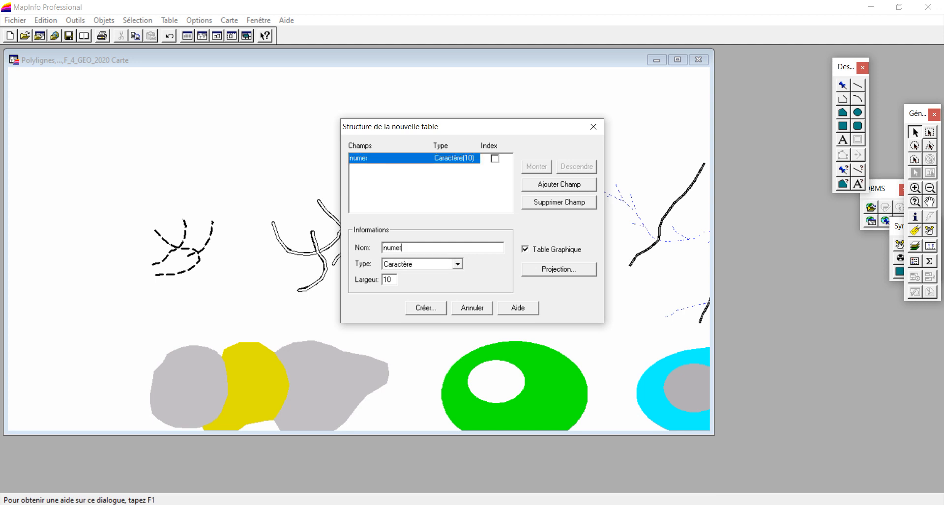
{"action": "left_click", "coordinate": [494, 158]}
{"action": "left_click", "coordinate": [425, 309]}
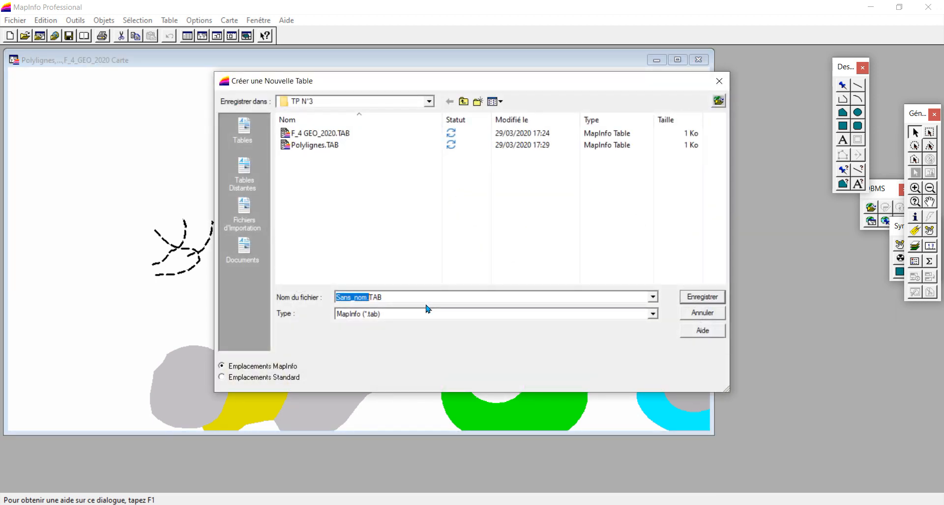
Save the new table as Reseau_hydrographique.TAB in the TP N°3 folder and close its data window
{"action": "type", "text": "Reseau"}
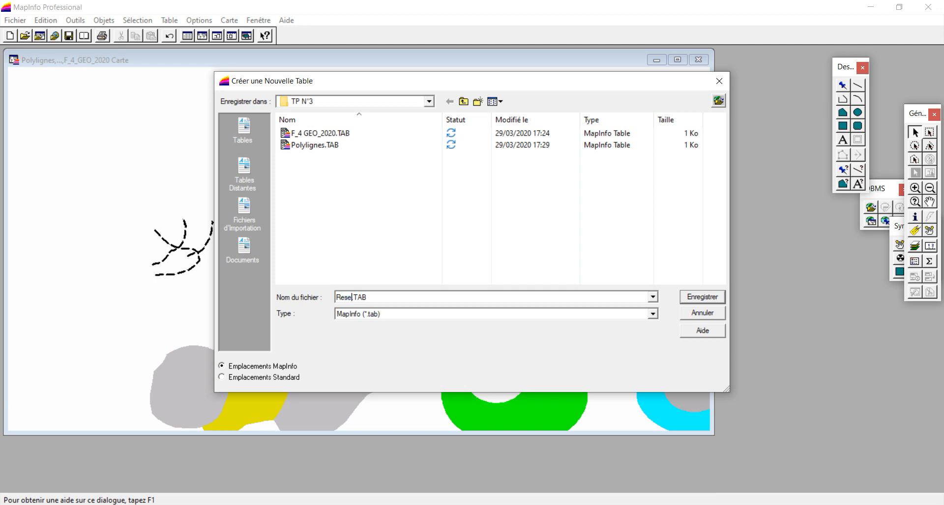
{"action": "type", "text": "_hydrographique"}
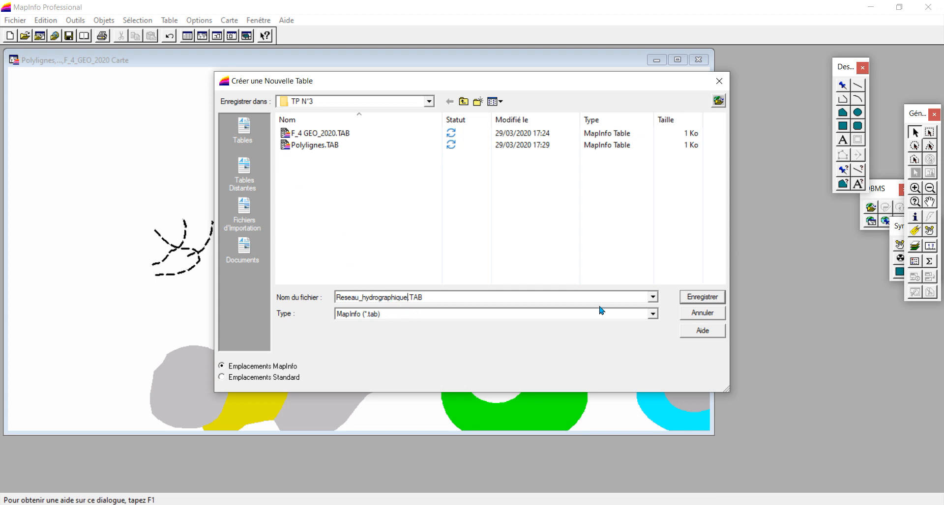
{"action": "left_click", "coordinate": [703, 298]}
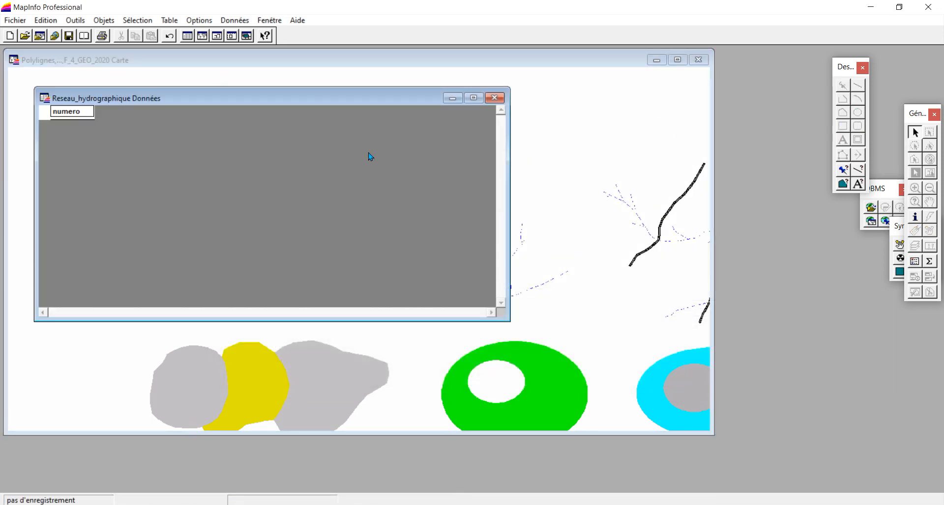
{"action": "left_click", "coordinate": [494, 99]}
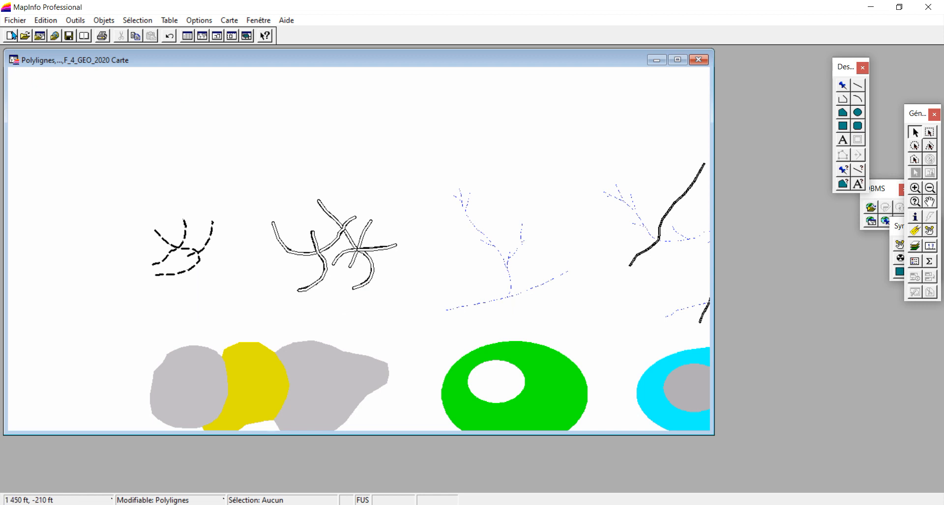
{"action": "left_click", "coordinate": [15, 21]}
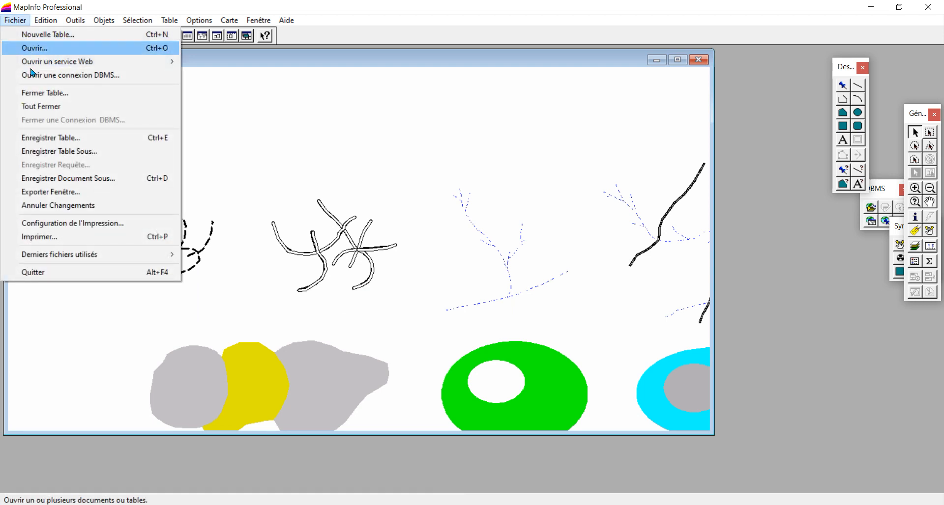
{"action": "left_click", "coordinate": [30, 93]}
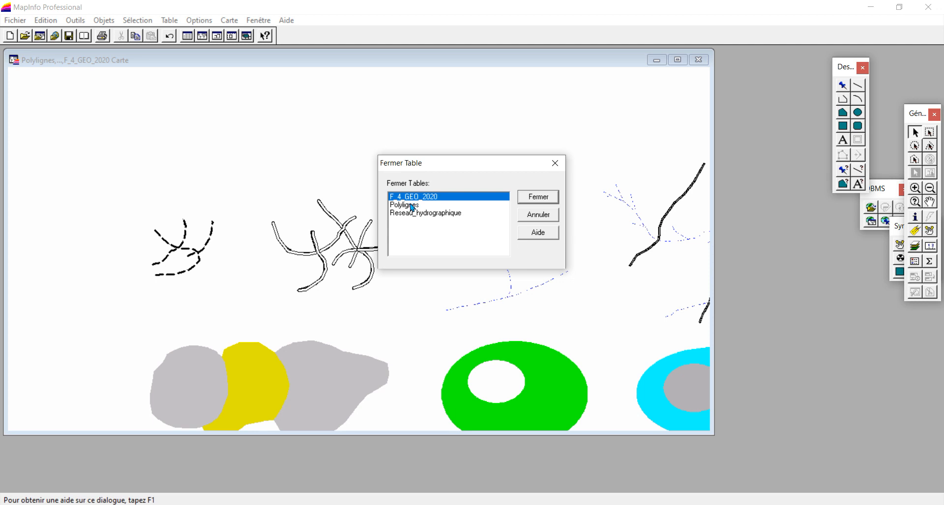
{"action": "left_click", "coordinate": [541, 215]}
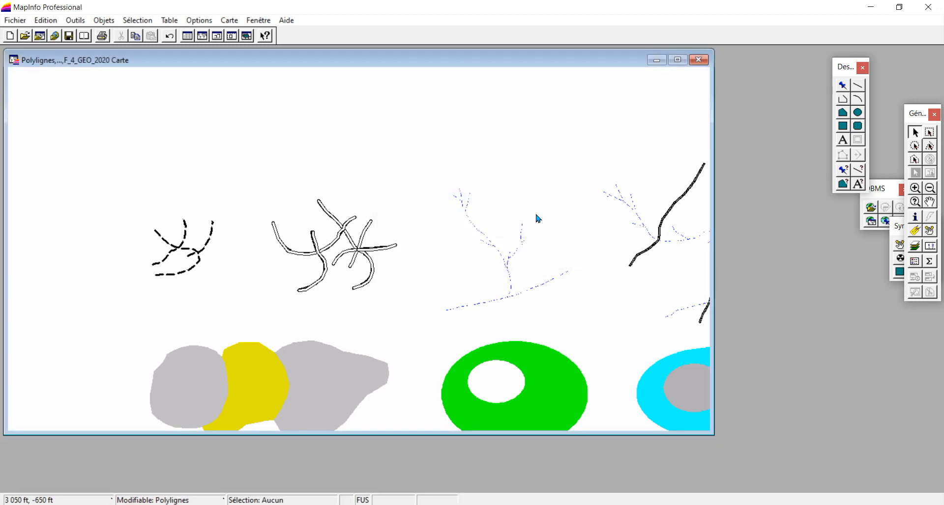
Check which layers the current map contains around the blue dashed river network
{"action": "left_click", "coordinate": [915, 188]}
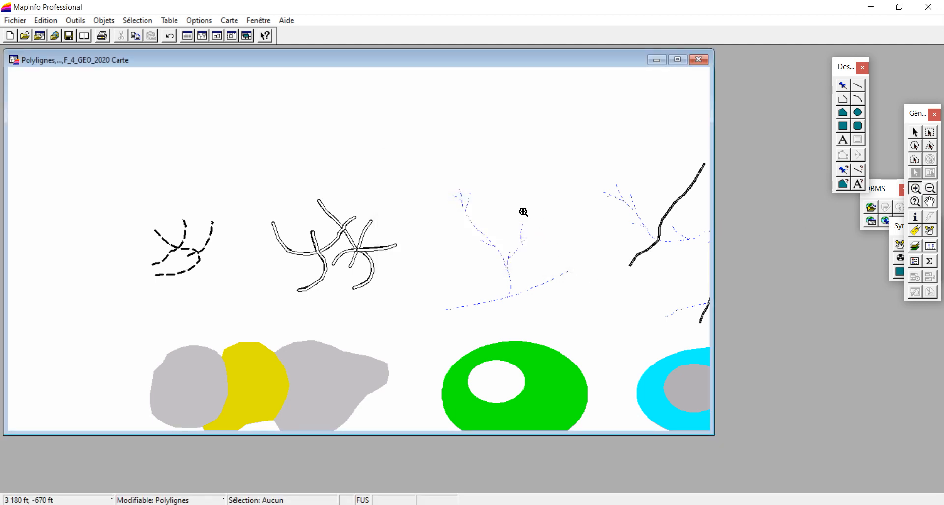
{"action": "left_click_drag", "start_coordinate": [435, 178], "coordinate": [560, 324]}
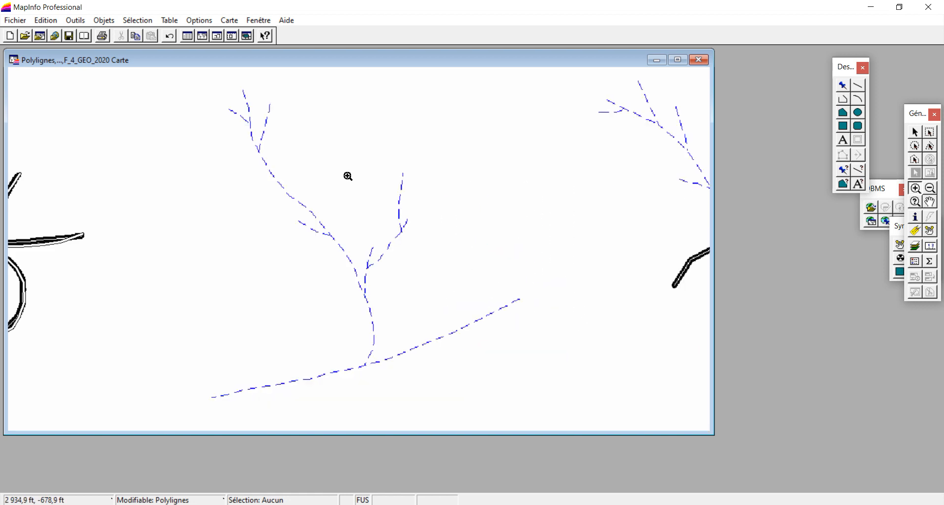
{"action": "right_click", "coordinate": [349, 150]}
{"action": "left_click", "coordinate": [399, 155]}
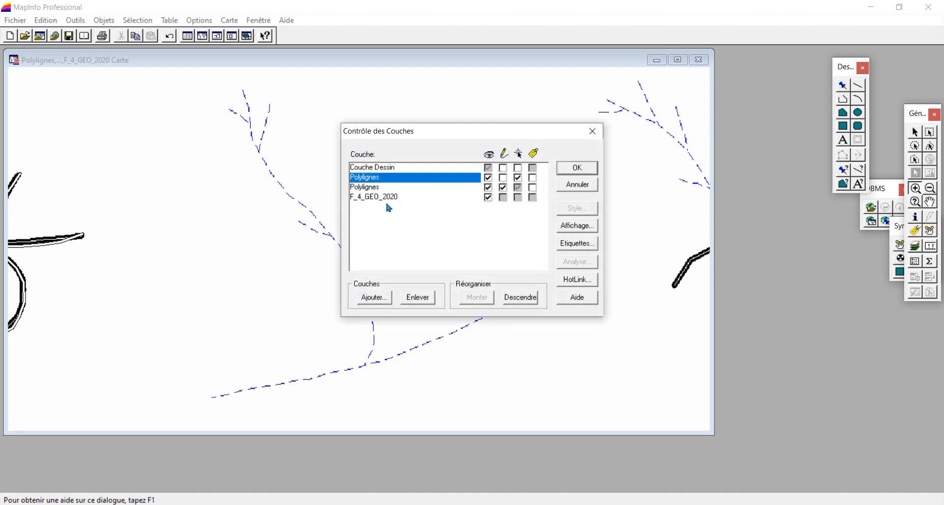
{"action": "left_click", "coordinate": [581, 188]}
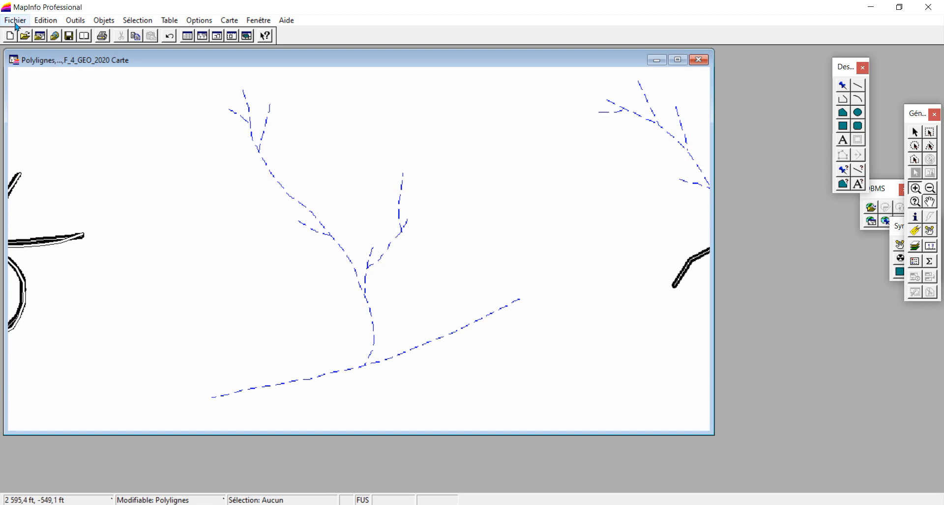
Open Reseau_hydrographique.TAB with "Ajouter à la fenêtre carte courante" and make it the editable layer
{"action": "left_click", "coordinate": [15, 20]}
{"action": "left_click", "coordinate": [30, 48]}
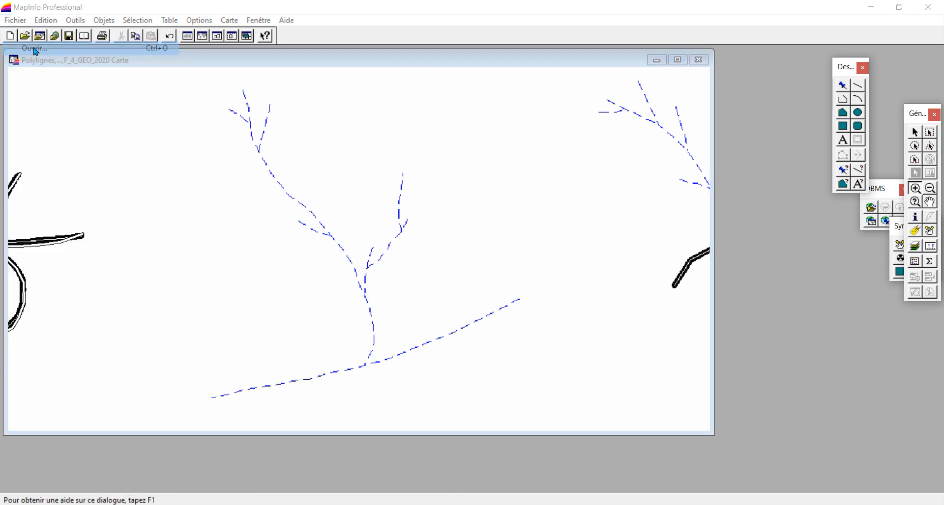
{"action": "left_click", "coordinate": [327, 158]}
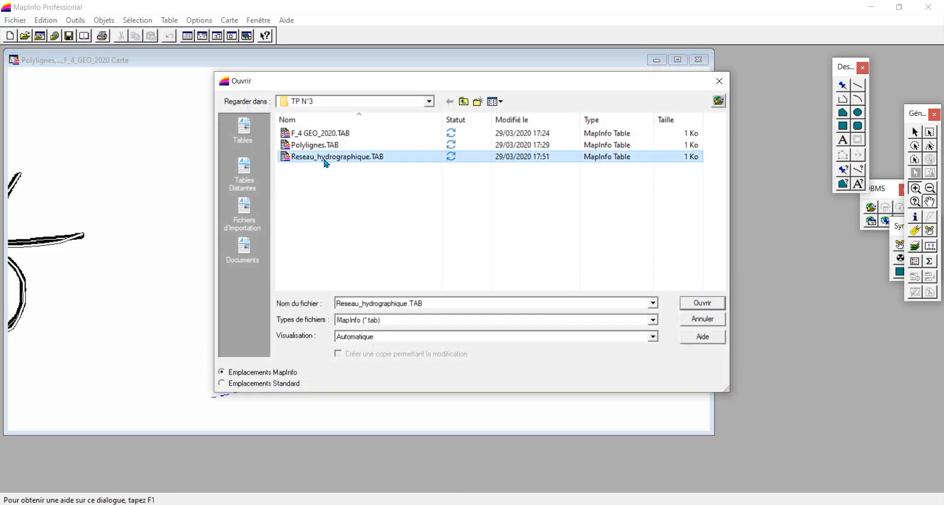
{"action": "left_click", "coordinate": [437, 337]}
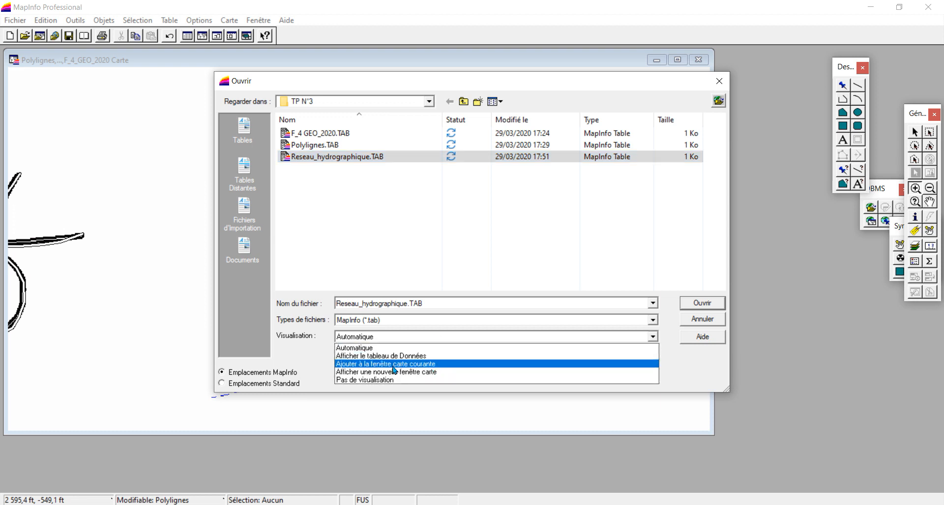
{"action": "left_click", "coordinate": [435, 367]}
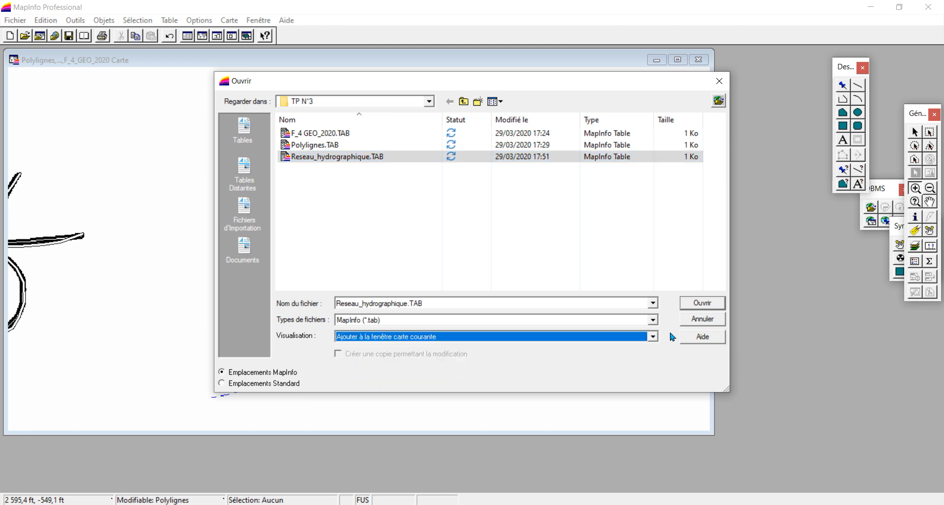
{"action": "left_click", "coordinate": [701, 303]}
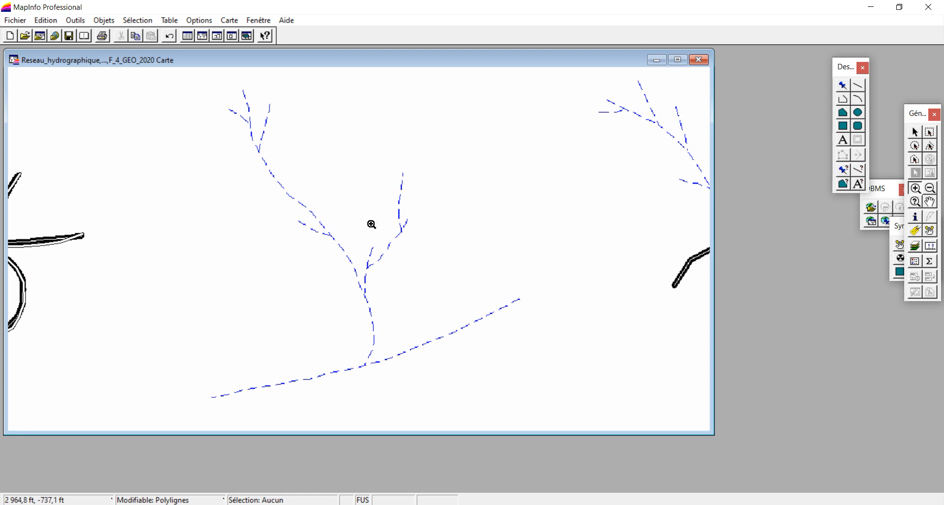
{"action": "left_click", "coordinate": [162, 500]}
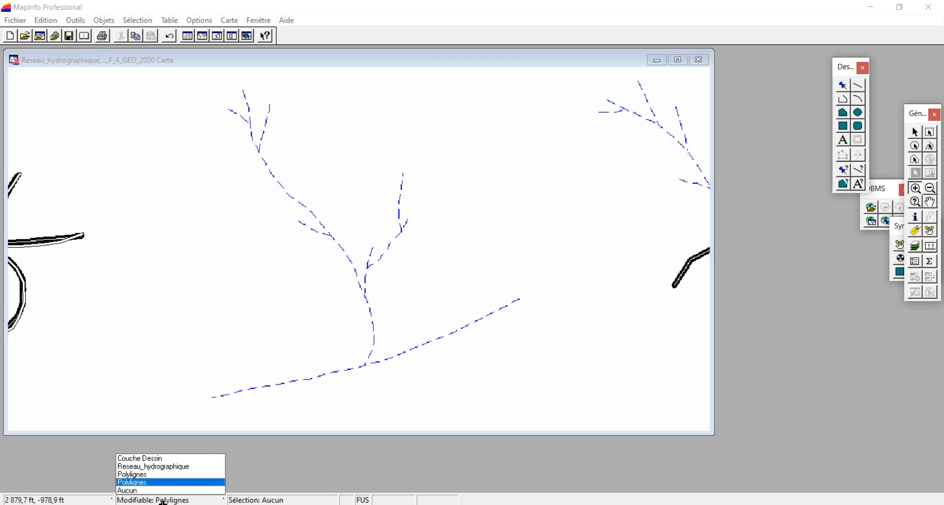
{"action": "left_click", "coordinate": [163, 467]}
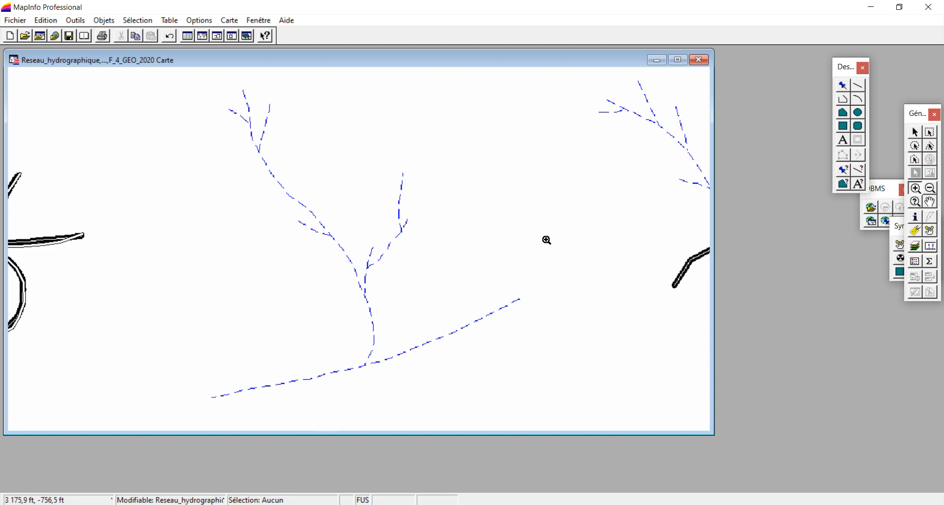
Set the line style for new objects to a dashed pattern in blue
{"action": "left_click", "coordinate": [859, 175]}
{"action": "left_click", "coordinate": [466, 185]}
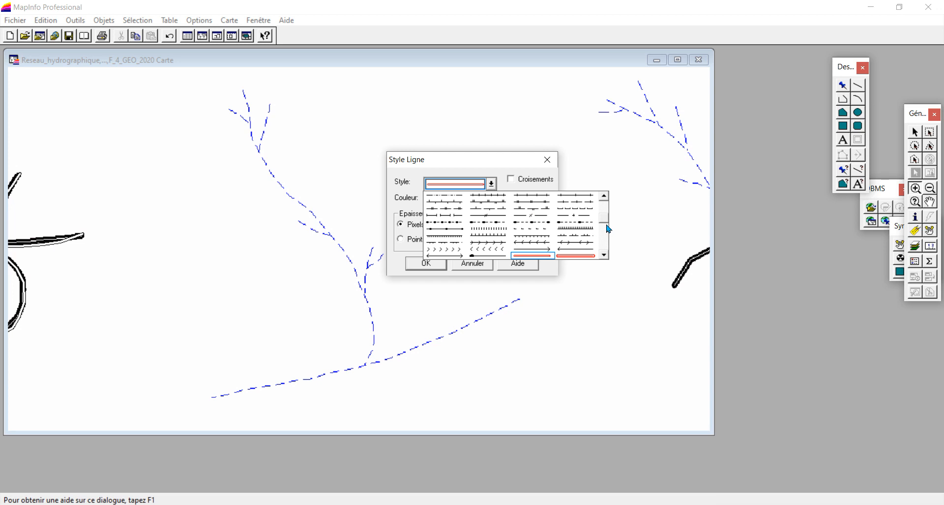
{"action": "left_click_drag", "start_coordinate": [605, 222], "coordinate": [602, 200]}
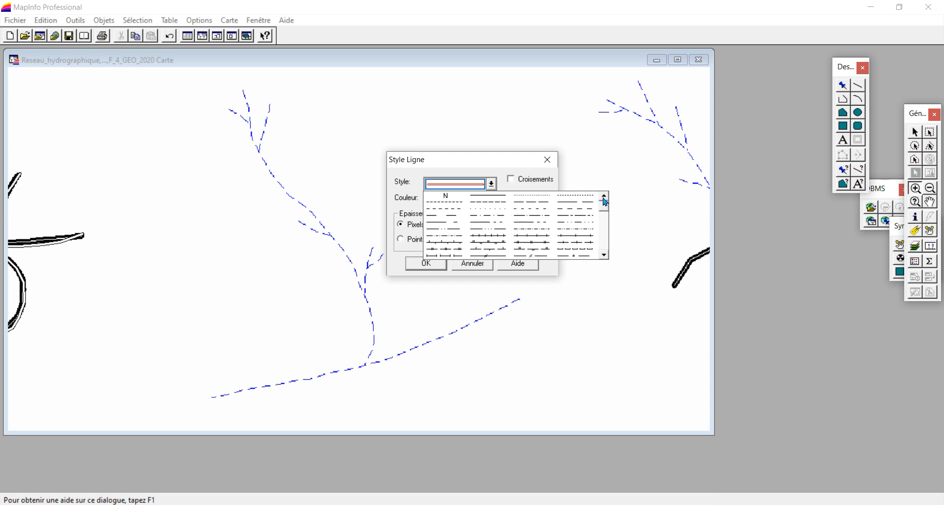
{"action": "left_click", "coordinate": [455, 205]}
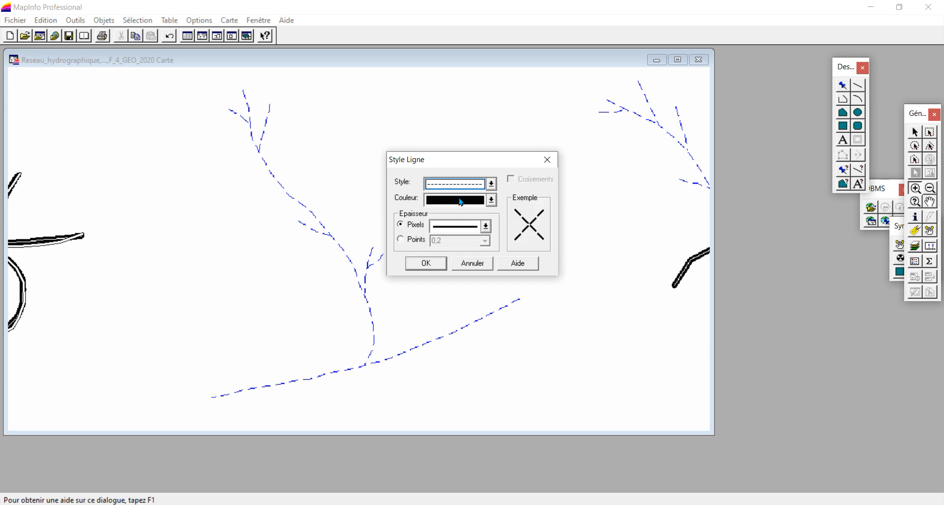
{"action": "left_click", "coordinate": [461, 202]}
{"action": "left_click", "coordinate": [481, 212]}
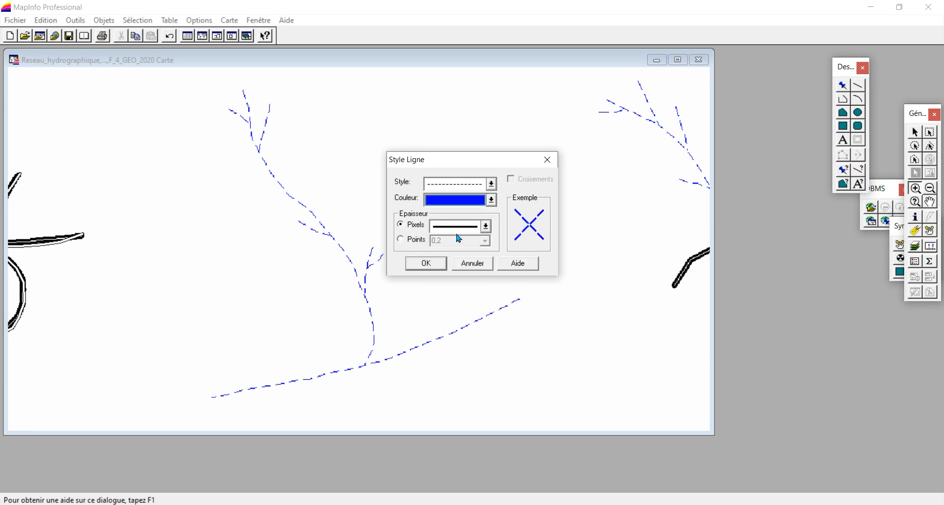
{"action": "left_click", "coordinate": [426, 264]}
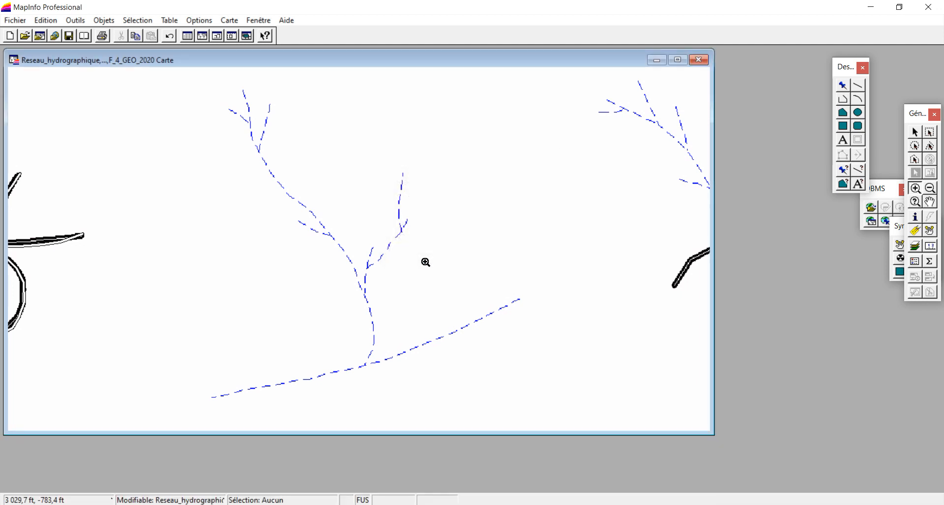
Trace the lower main river with a polyline from its west end to its east end
{"action": "left_click", "coordinate": [846, 100]}
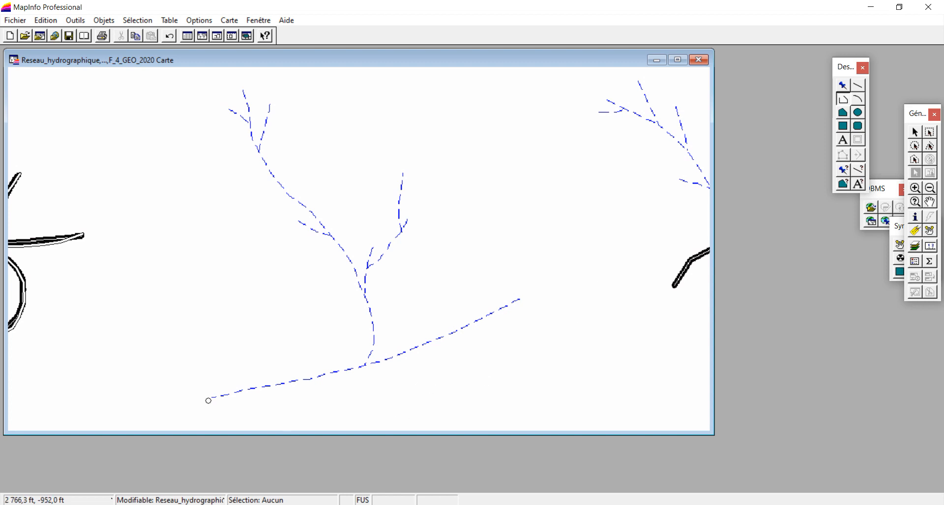
{"action": "left_click", "coordinate": [212, 398]}
{"action": "left_click", "coordinate": [241, 394]}
{"action": "left_click", "coordinate": [264, 387]}
{"action": "left_click", "coordinate": [298, 383]}
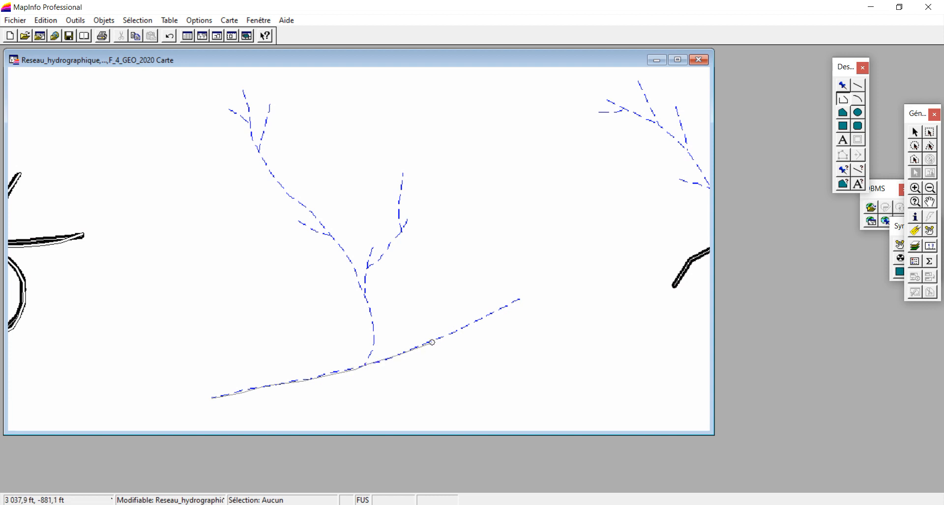
{"action": "left_click", "coordinate": [456, 332]}
{"action": "left_click", "coordinate": [473, 321]}
{"action": "double_click", "coordinate": [517, 301]}
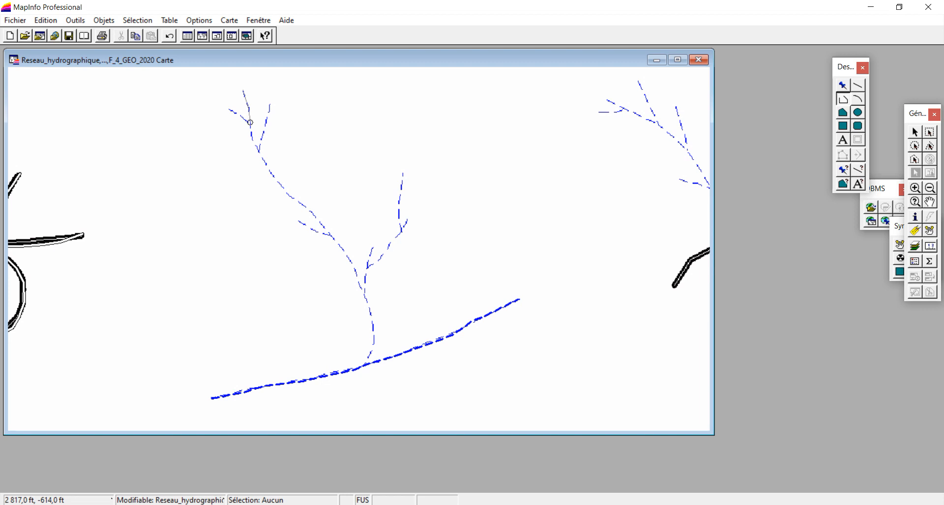
Trace the long central river as a polyline from its northern tip down to its junction with the main river
{"action": "left_click", "coordinate": [259, 152]}
{"action": "left_click", "coordinate": [272, 176]}
{"action": "left_click", "coordinate": [293, 198]}
{"action": "left_click", "coordinate": [325, 224]}
{"action": "left_click", "coordinate": [348, 256]}
{"action": "left_click", "coordinate": [374, 336]}
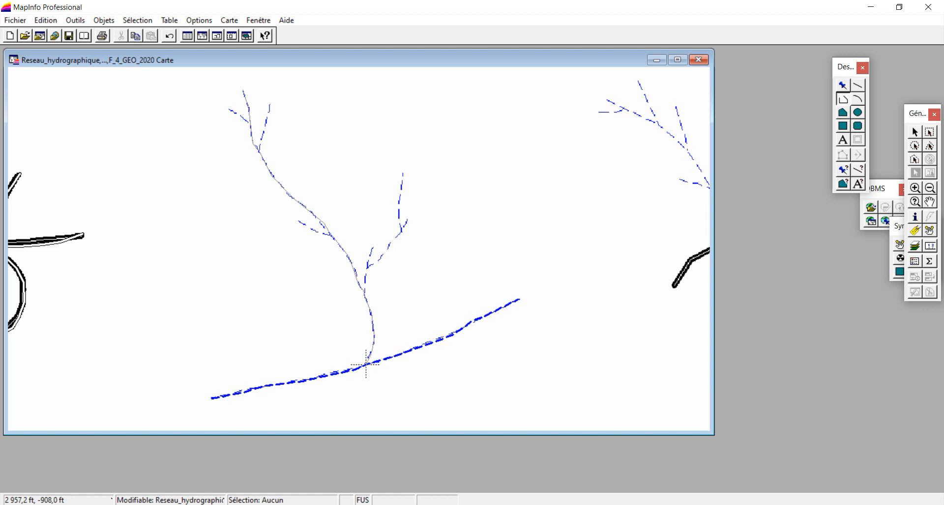
{"action": "double_click", "coordinate": [366, 364]}
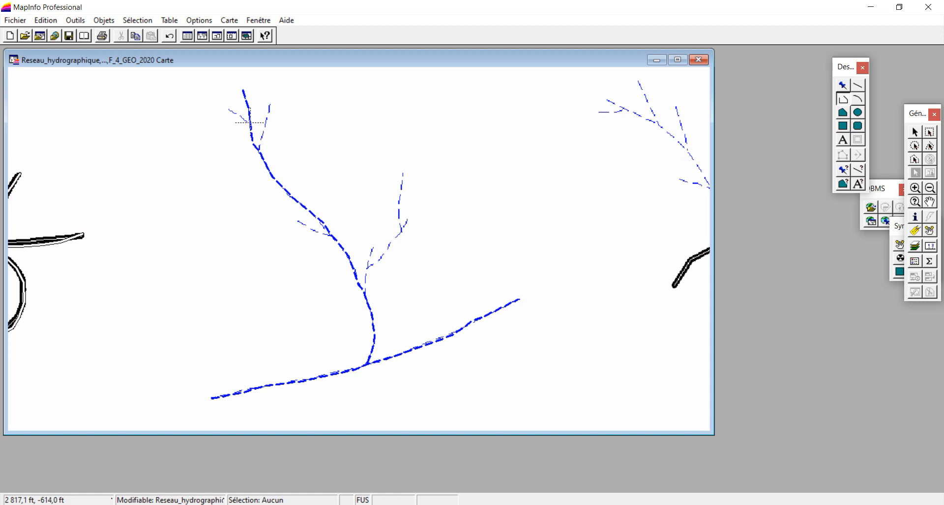
Trace four short tributaries of the central river as polylines: two near its northern end, one midway west, one east at the lower fork
{"action": "double_click", "coordinate": [229, 110]}
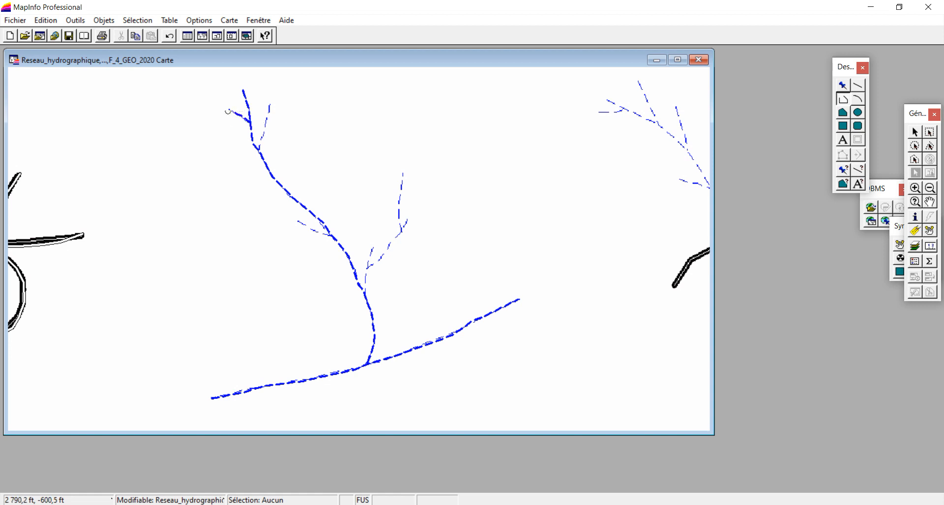
{"action": "left_click", "coordinate": [260, 151]}
{"action": "double_click", "coordinate": [270, 106]}
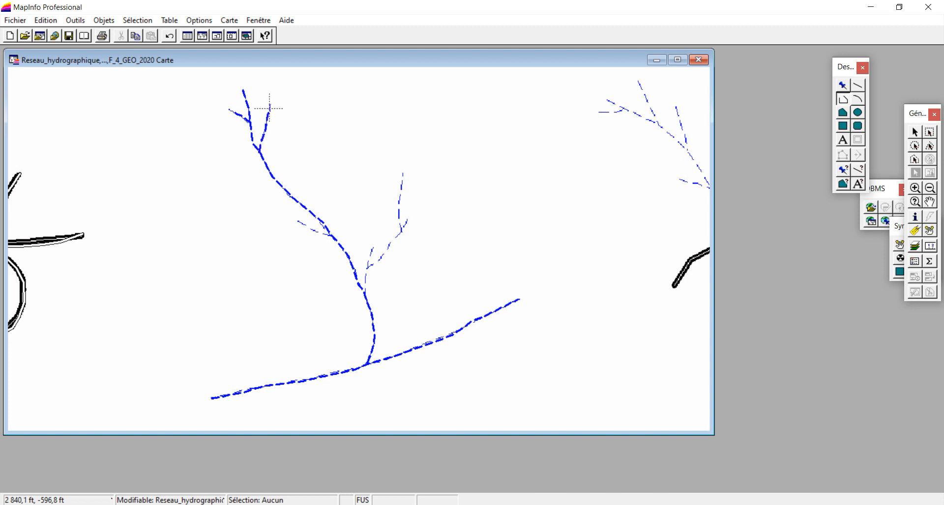
{"action": "left_click", "coordinate": [333, 237]}
{"action": "double_click", "coordinate": [299, 223]}
{"action": "double_click", "coordinate": [371, 250]}
Trace the eastern branch as a polyline from the lower fork to its short tip, and its northern offshoot as another polyline
{"action": "left_click", "coordinate": [366, 267]}
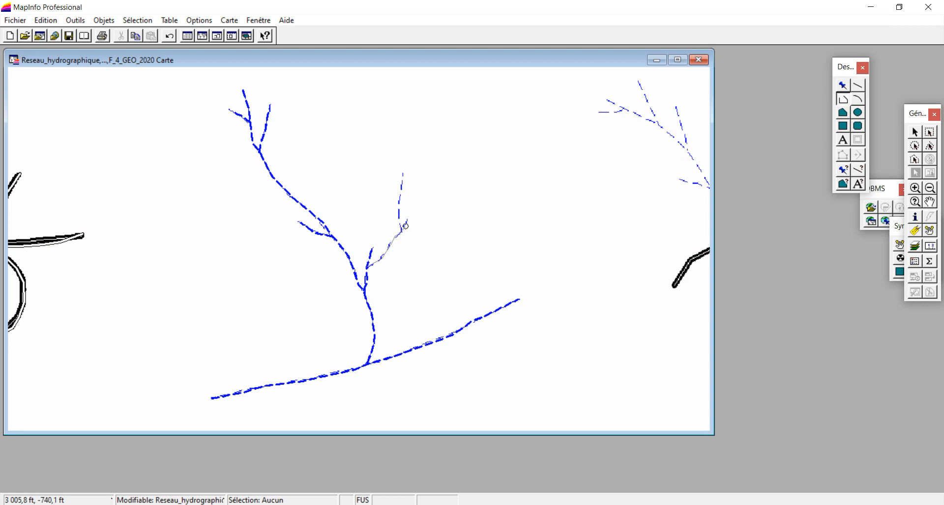
{"action": "double_click", "coordinate": [405, 222]}
{"action": "left_click", "coordinate": [398, 220]}
{"action": "left_click", "coordinate": [399, 209]}
{"action": "double_click", "coordinate": [403, 174]}
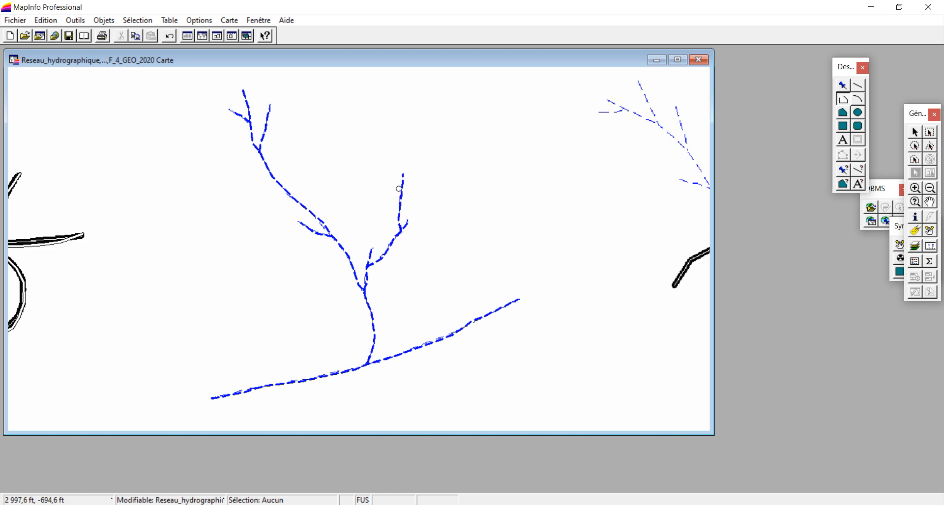
Hide the F_4_GEO_2020 background image in the map's layer settings
{"action": "right_click", "coordinate": [389, 111]}
{"action": "left_click", "coordinate": [434, 119]}
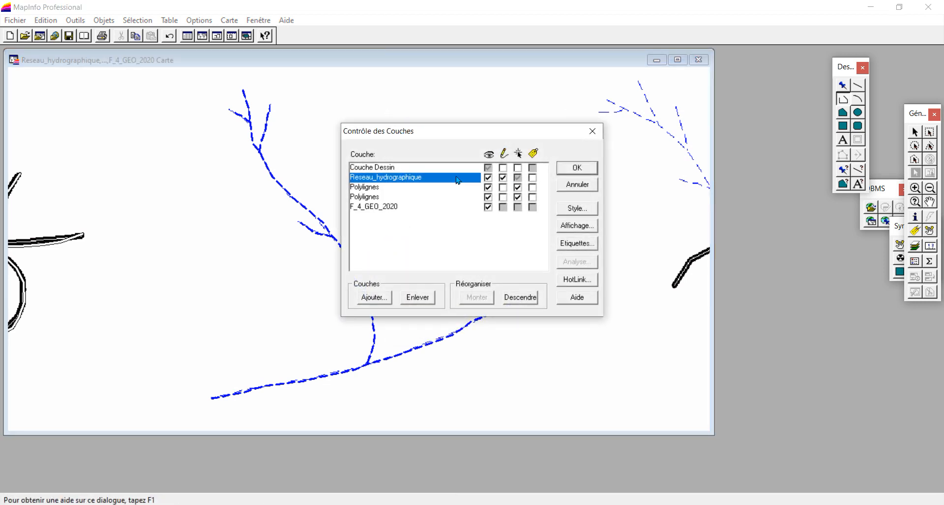
{"action": "left_click", "coordinate": [487, 208]}
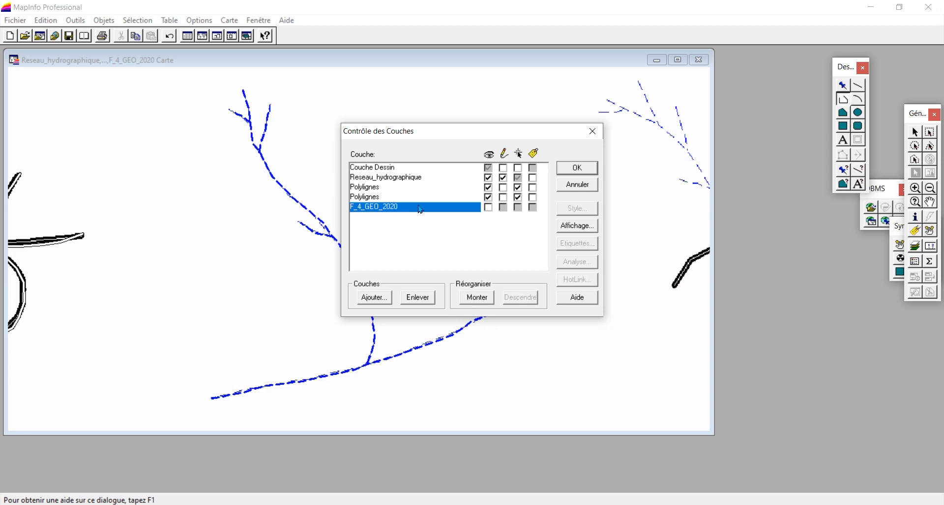
{"action": "left_click", "coordinate": [573, 169]}
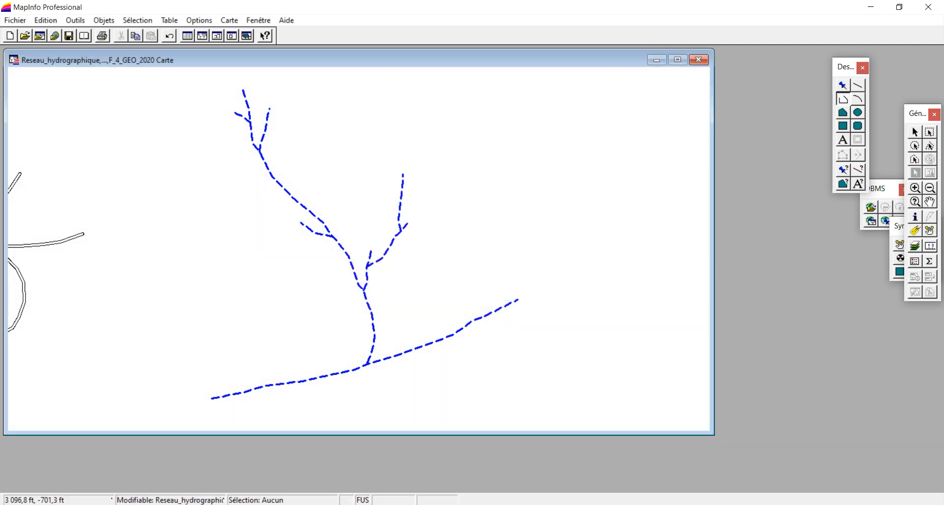
Examine the junction of the central river with the main river up close and return to the whole digitized river network
{"action": "left_click", "coordinate": [915, 188]}
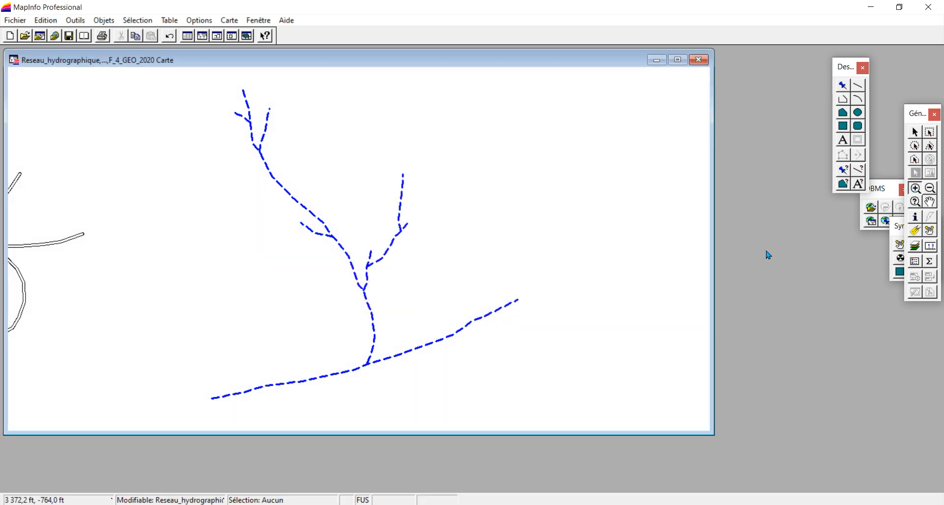
{"action": "left_click", "coordinate": [383, 370]}
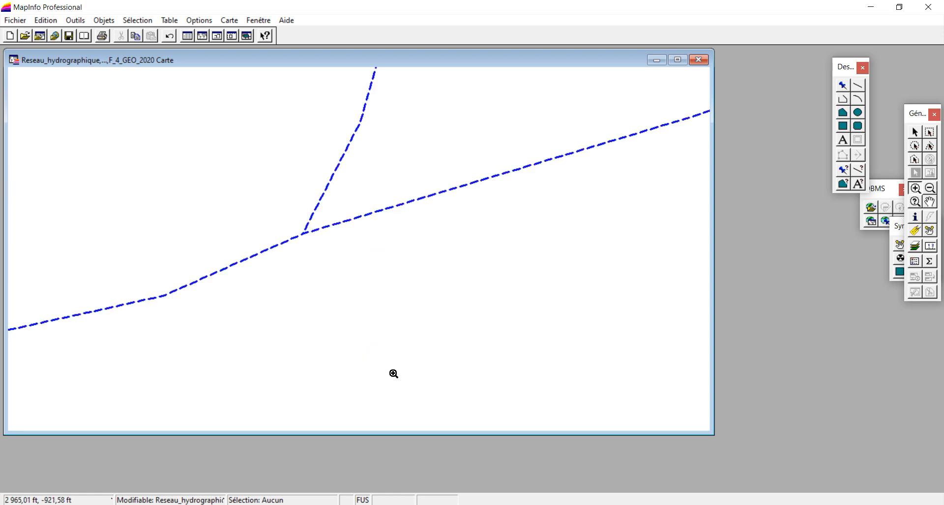
{"action": "left_click_drag", "start_coordinate": [295, 218], "coordinate": [320, 246]}
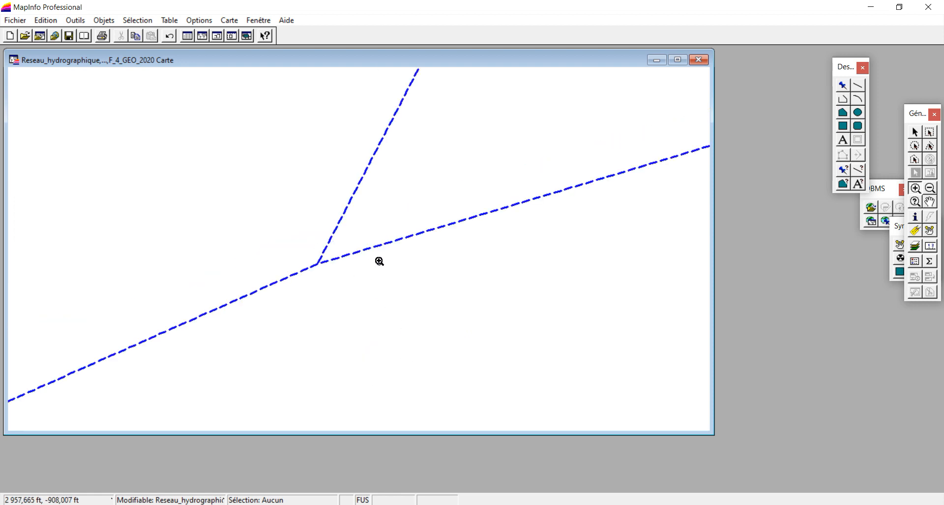
{"action": "right_click", "coordinate": [379, 262]}
{"action": "left_click", "coordinate": [463, 363]}
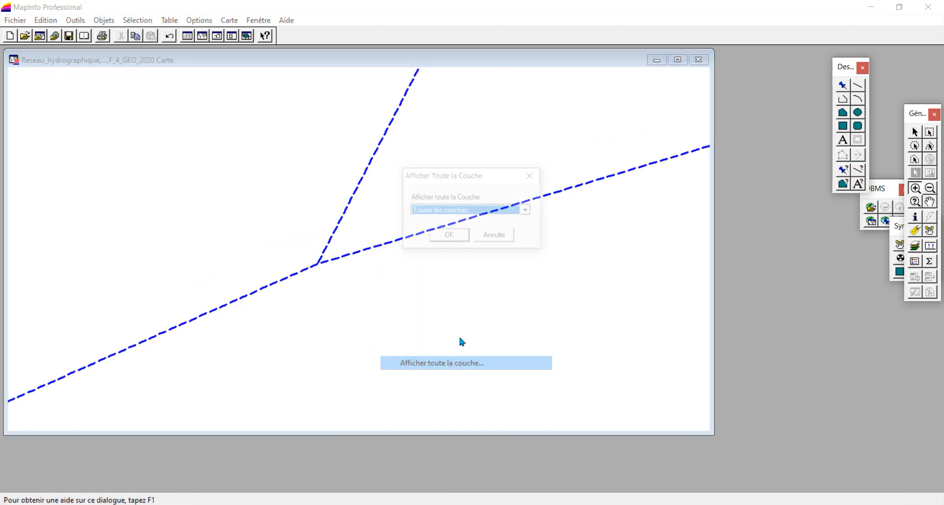
{"action": "left_click", "coordinate": [449, 236]}
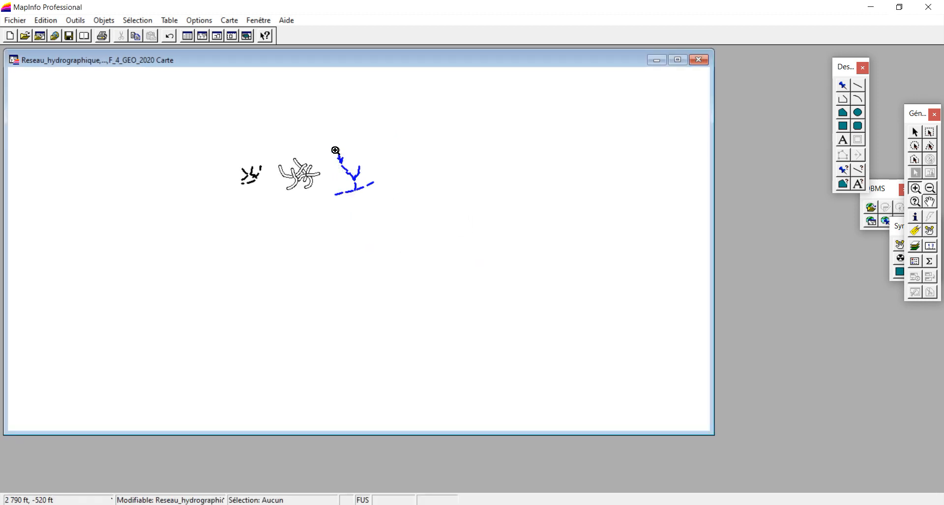
{"action": "left_click_drag", "start_coordinate": [327, 144], "coordinate": [382, 209]}
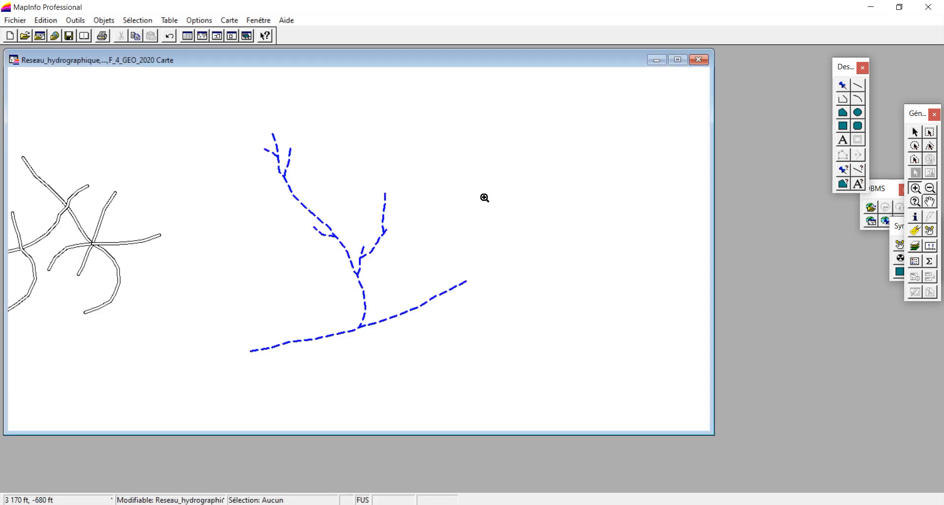
Make the F_4_GEO_2020 background image visible again in the map's layer settings
{"action": "right_click", "coordinate": [491, 166]}
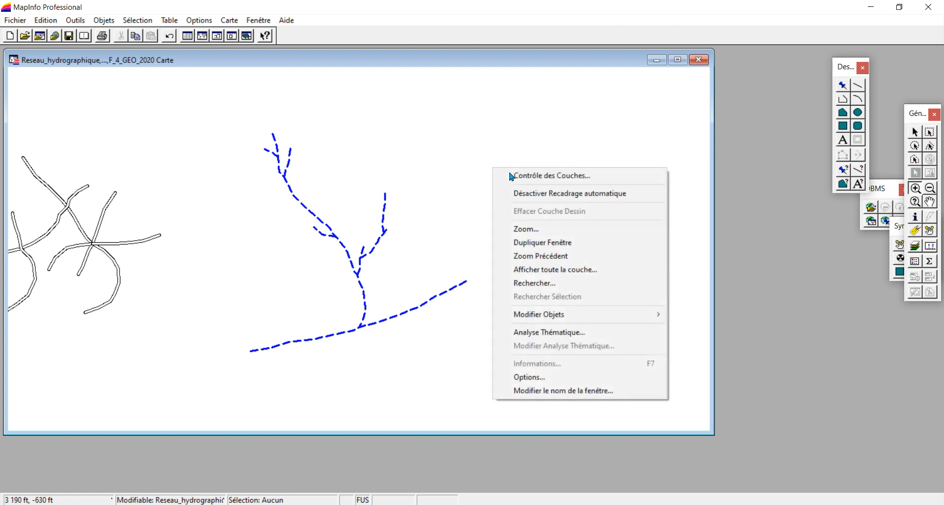
{"action": "left_click", "coordinate": [541, 178]}
{"action": "left_click", "coordinate": [487, 207]}
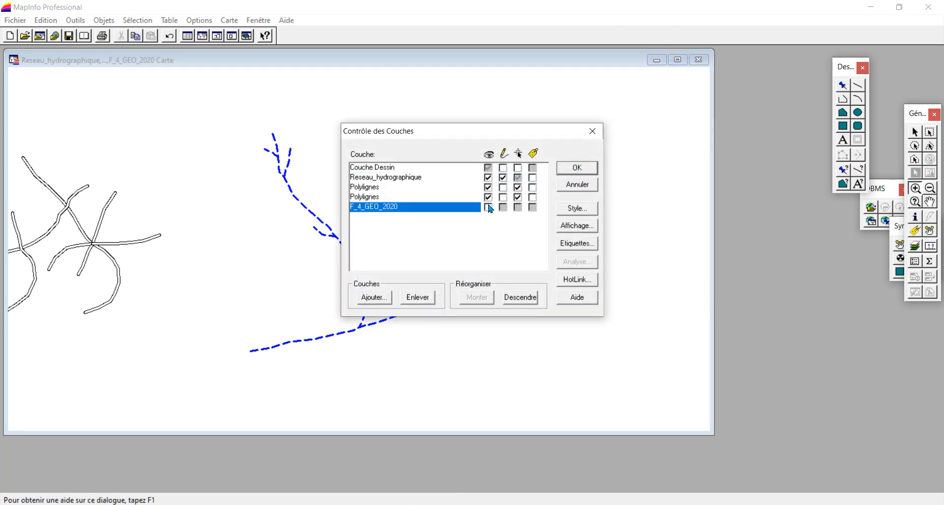
{"action": "left_click", "coordinate": [576, 168]}
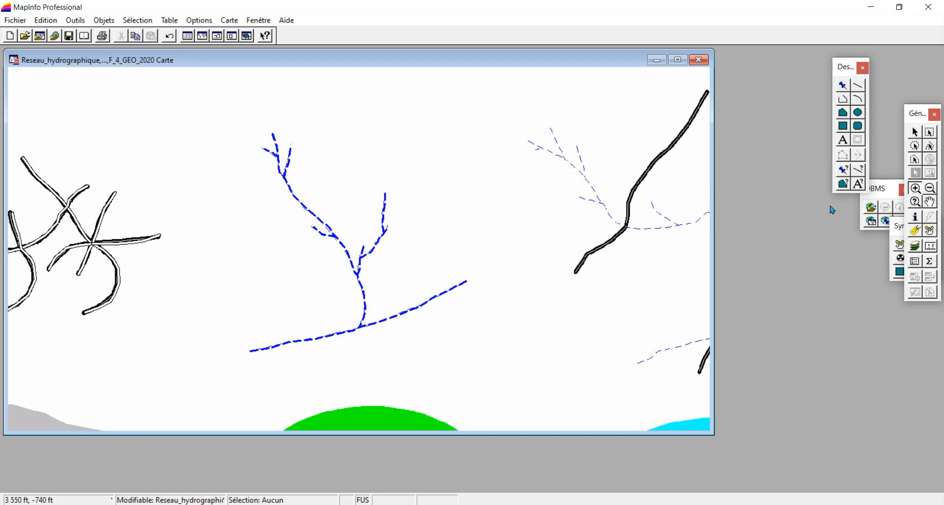
Make the lower of the two Polylignes layers editable in place of Reseau_hydrographique, for the area east of the traced network
{"action": "left_click", "coordinate": [929, 202]}
{"action": "left_click_drag", "start_coordinate": [661, 246], "coordinate": [391, 248]}
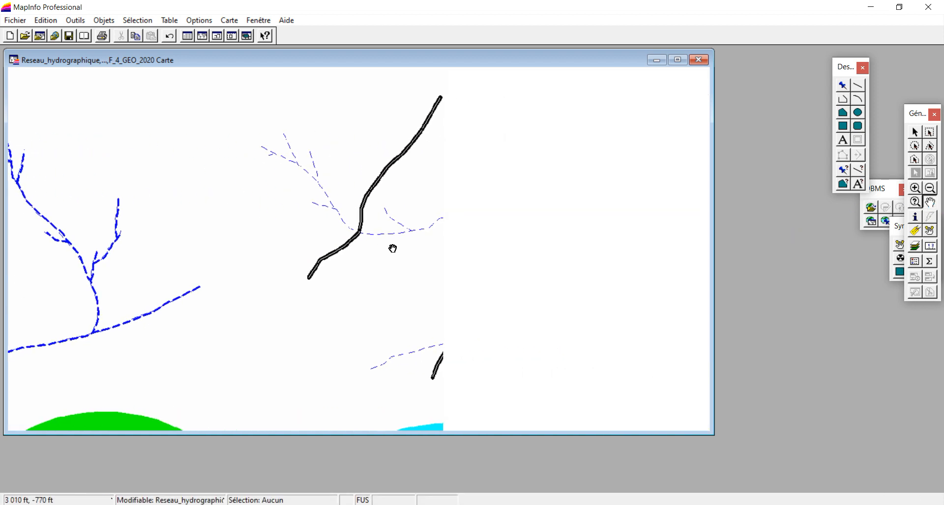
{"action": "left_click_drag", "start_coordinate": [483, 276], "coordinate": [394, 276]}
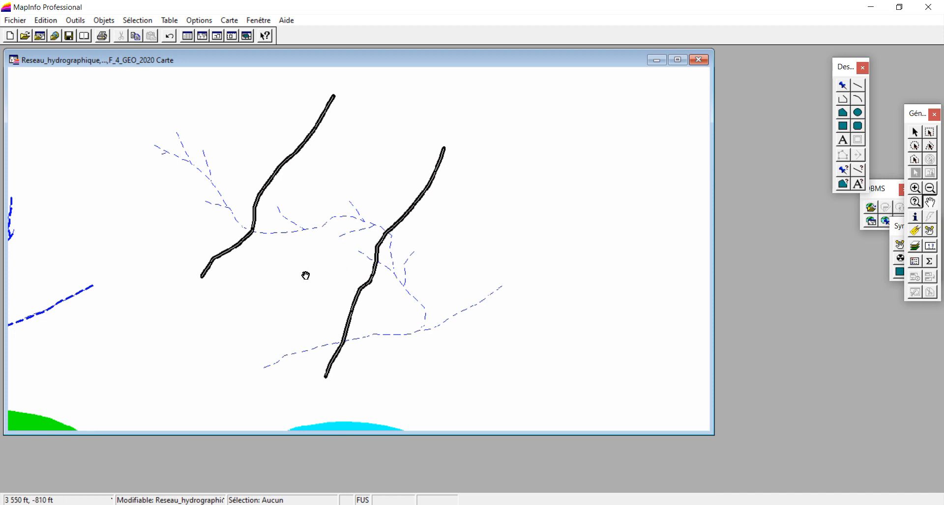
{"action": "left_click", "coordinate": [174, 501]}
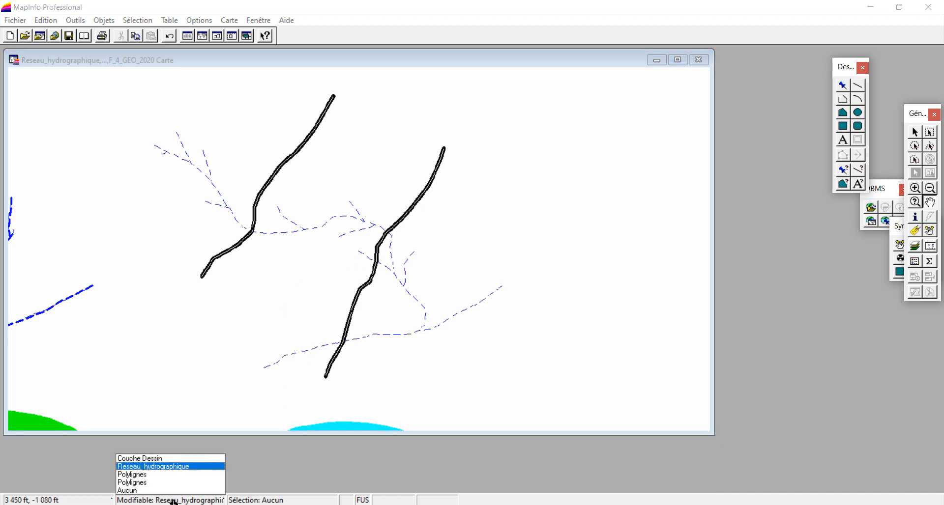
{"action": "left_click", "coordinate": [141, 484]}
{"action": "right_click", "coordinate": [381, 163]}
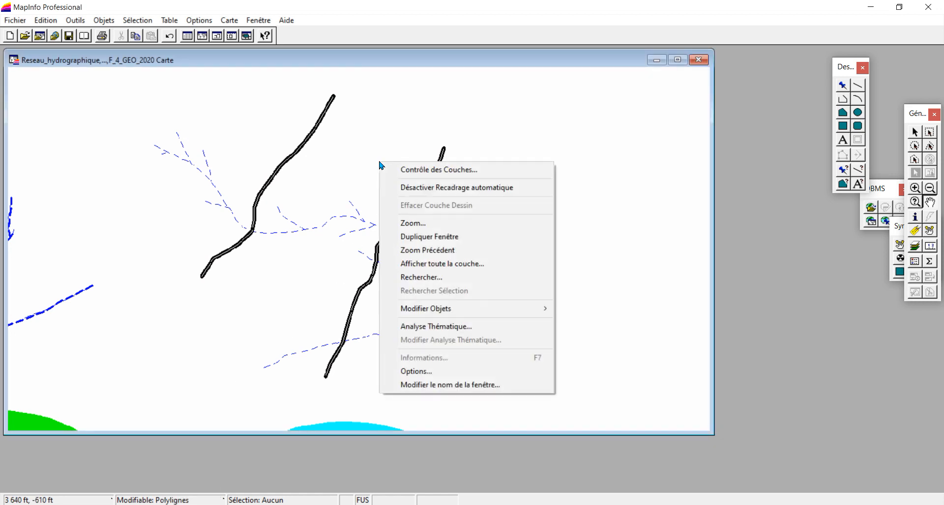
{"action": "left_click", "coordinate": [412, 169]}
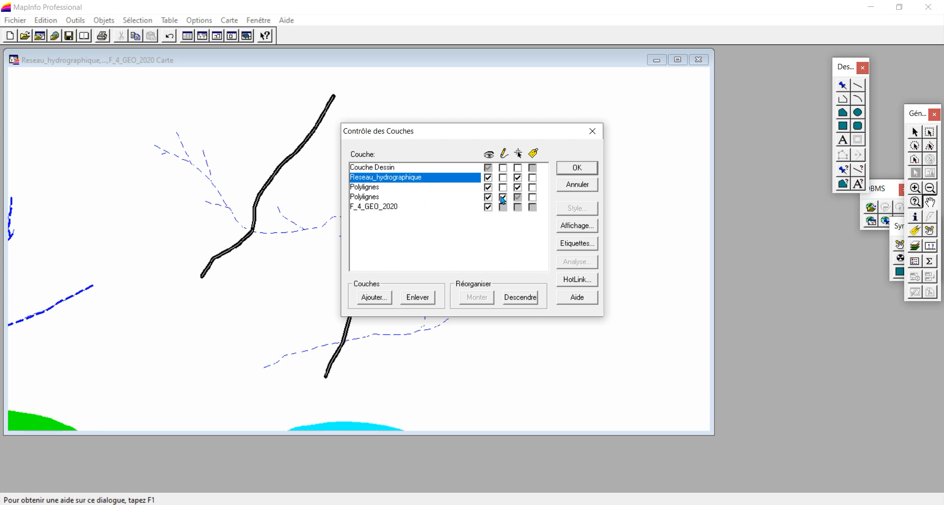
{"action": "left_click", "coordinate": [575, 169]}
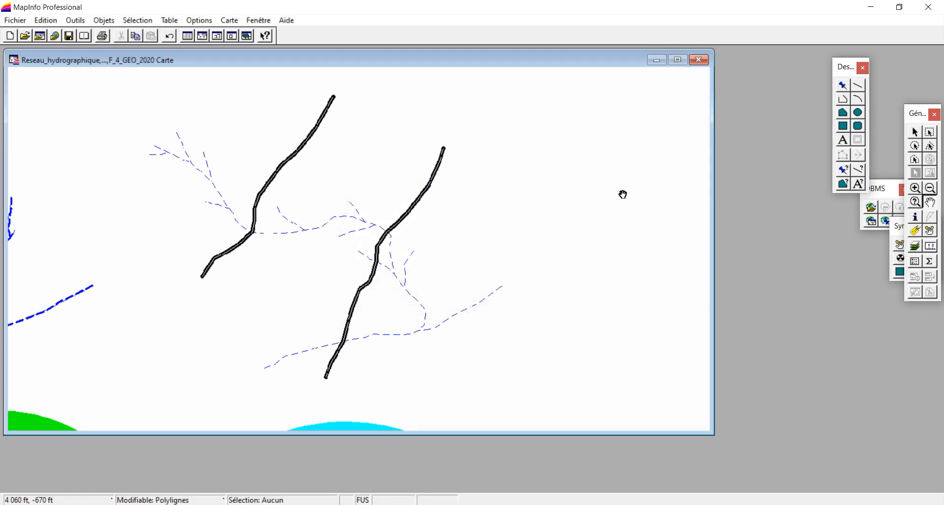
Set the drawing line style to the parallel double line in black
{"action": "left_click", "coordinate": [858, 170]}
{"action": "left_click", "coordinate": [466, 185]}
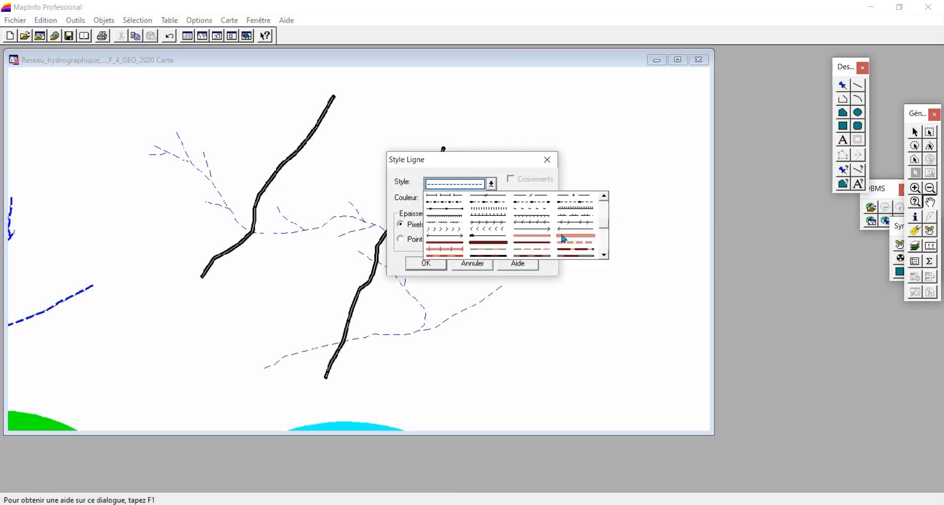
{"action": "left_click", "coordinate": [529, 236]}
{"action": "left_click", "coordinate": [463, 200]}
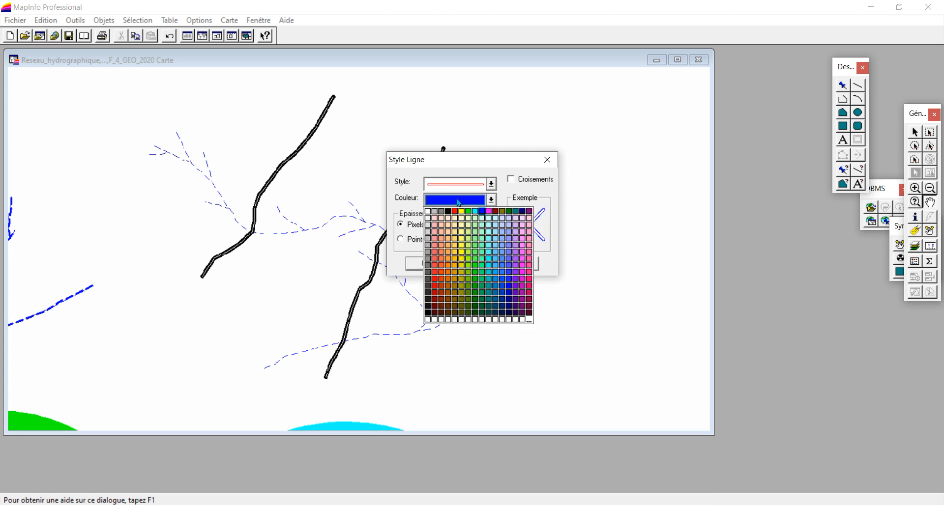
{"action": "left_click", "coordinate": [449, 212]}
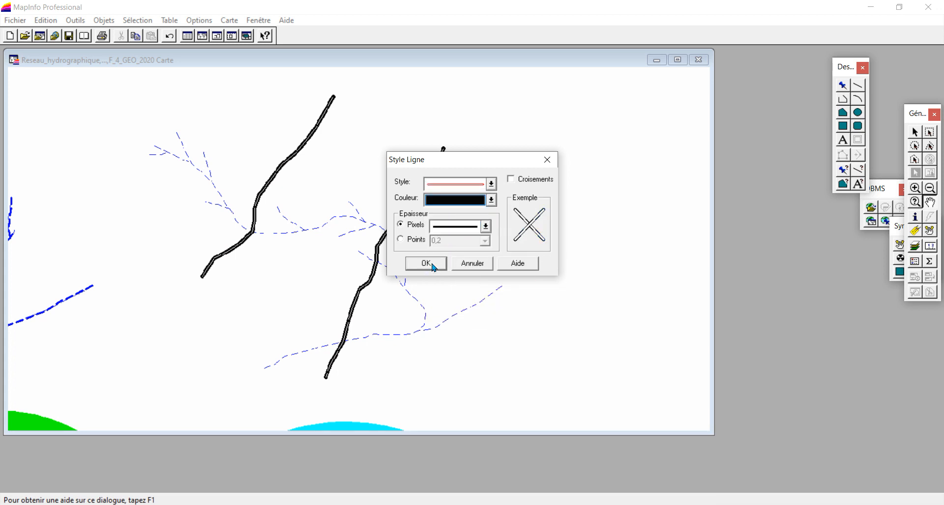
{"action": "left_click", "coordinate": [426, 264]}
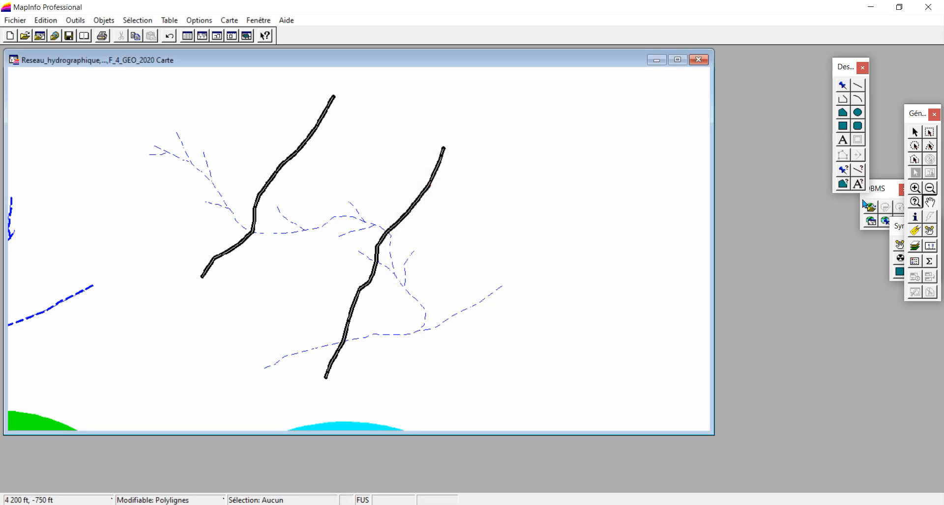
Trace the two thick black lines crossing the eastern river network as separate polylines, each from end to end
{"action": "left_click", "coordinate": [844, 100]}
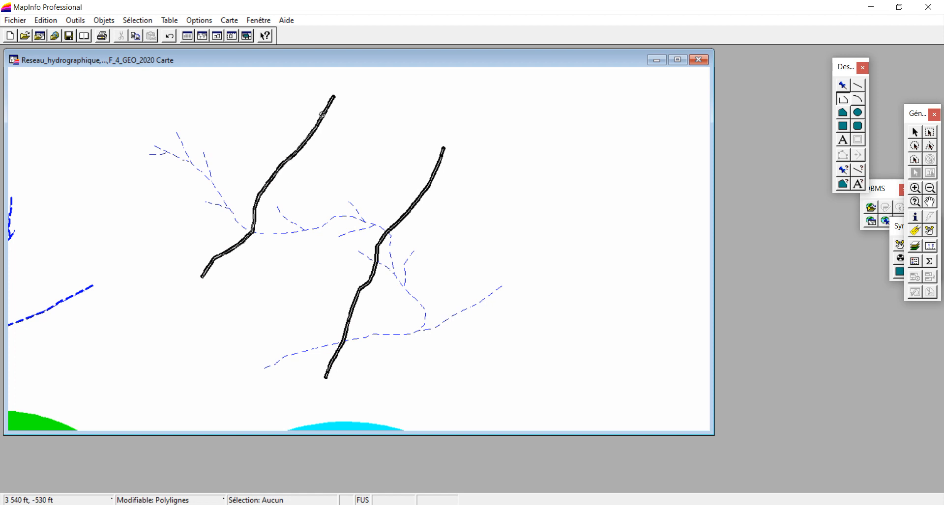
{"action": "left_click", "coordinate": [333, 97]}
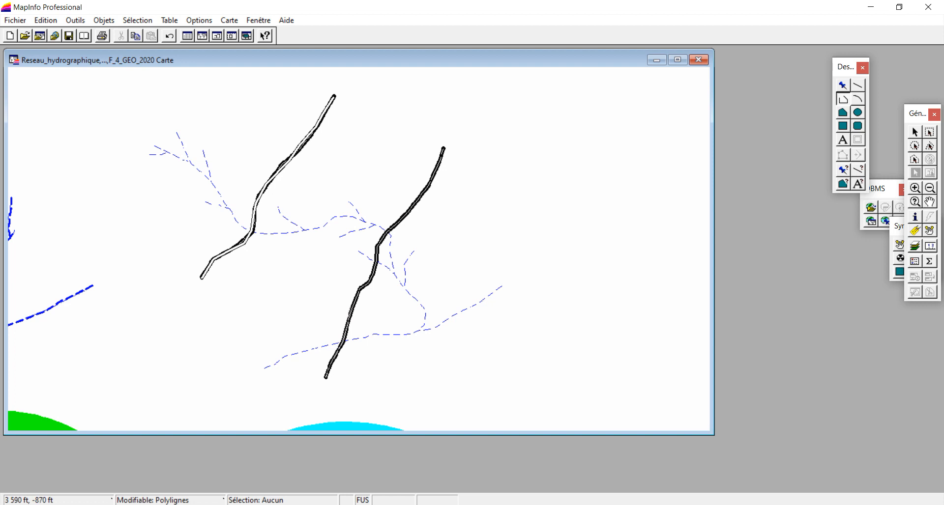
{"action": "left_click", "coordinate": [360, 290]}
{"action": "left_click", "coordinate": [375, 262]}
{"action": "left_click", "coordinate": [378, 243]}
{"action": "left_click", "coordinate": [386, 232]}
{"action": "double_click", "coordinate": [443, 149]}
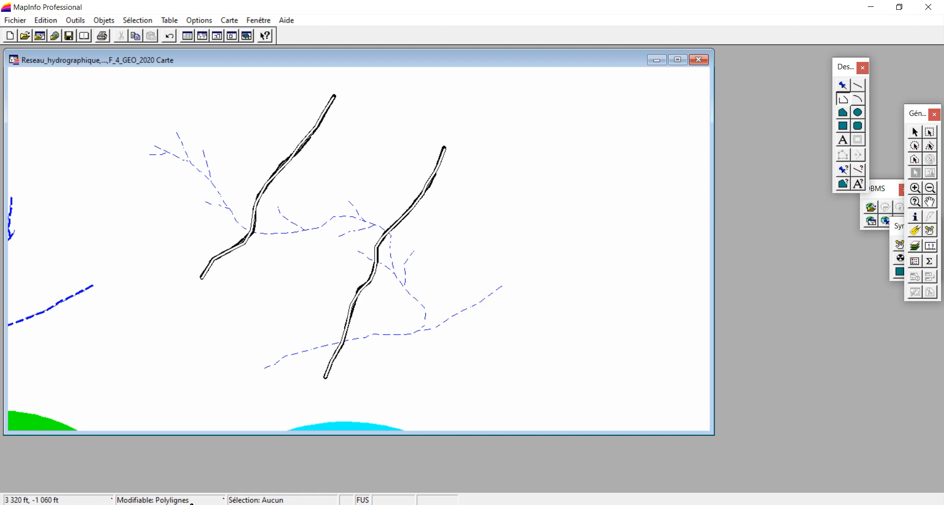
Make Reseau_hydrographique the editable layer and set the line style to dashed in blue
{"action": "left_click", "coordinate": [176, 502]}
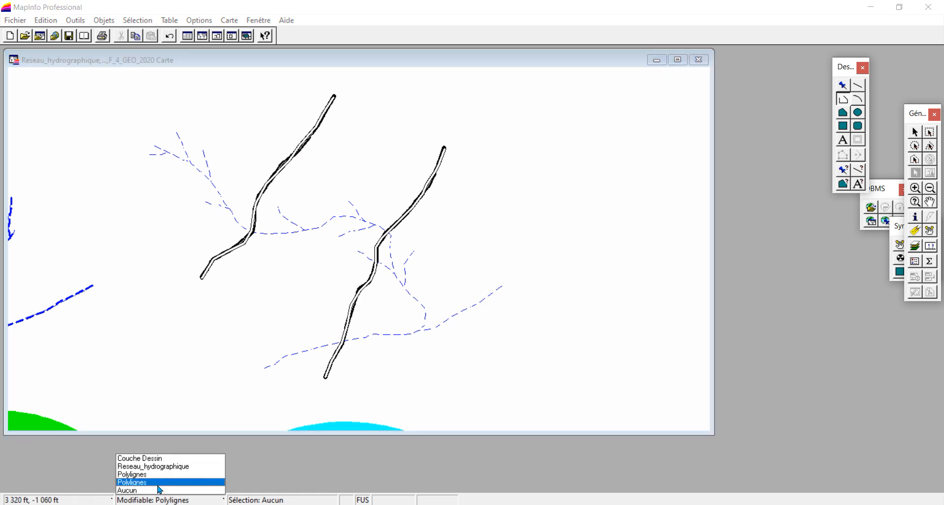
{"action": "left_click", "coordinate": [167, 471]}
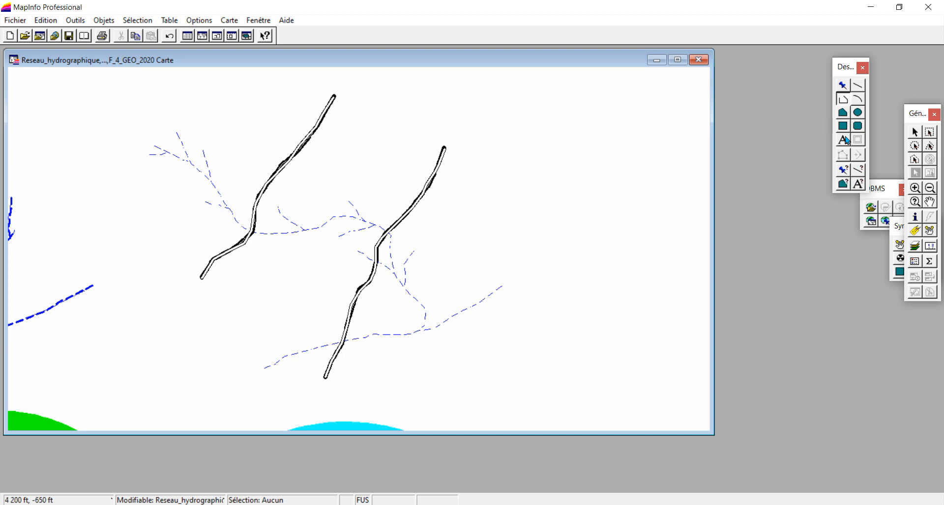
{"action": "left_click", "coordinate": [858, 170]}
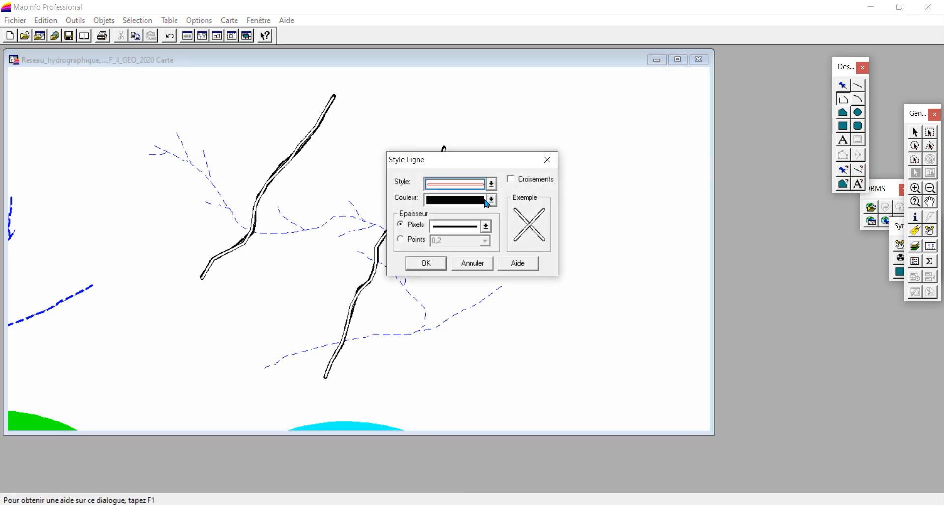
{"action": "left_click", "coordinate": [472, 183]}
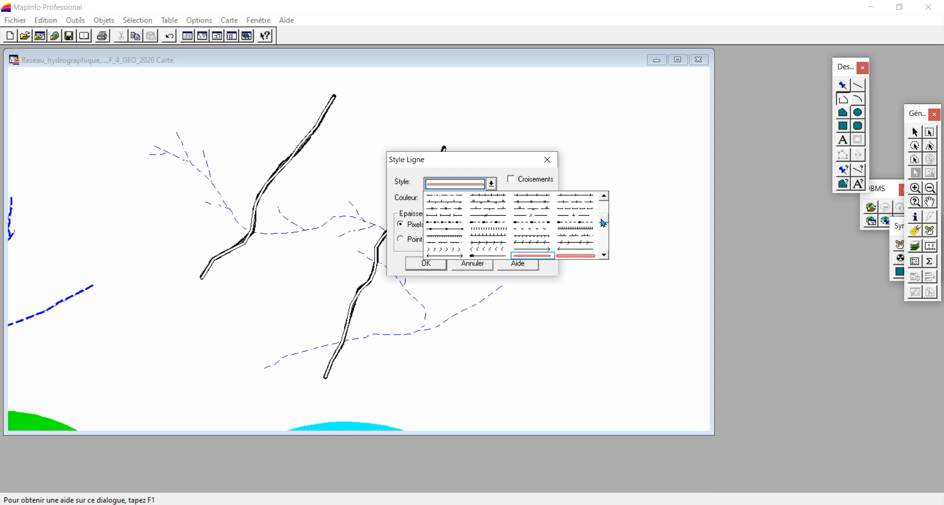
{"action": "left_click_drag", "start_coordinate": [602, 218], "coordinate": [601, 184]}
{"action": "left_click", "coordinate": [456, 201]}
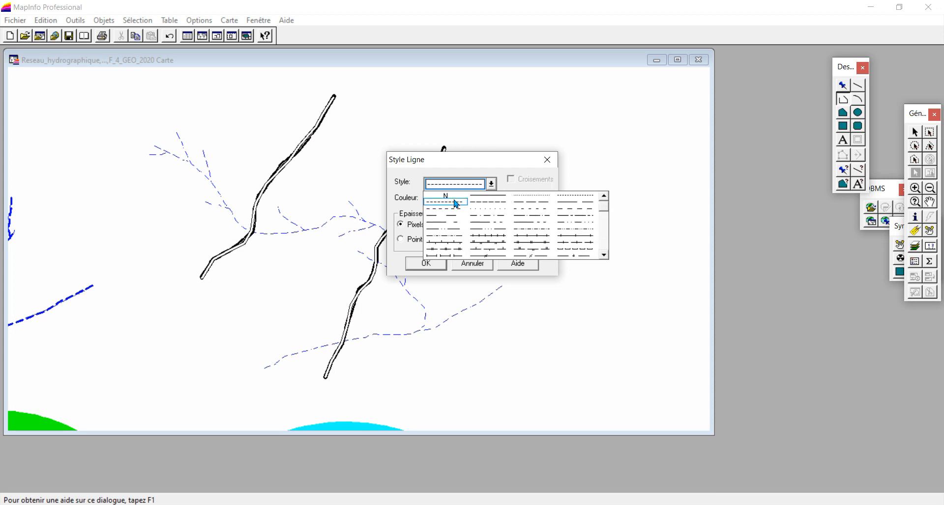
{"action": "left_click", "coordinate": [459, 200]}
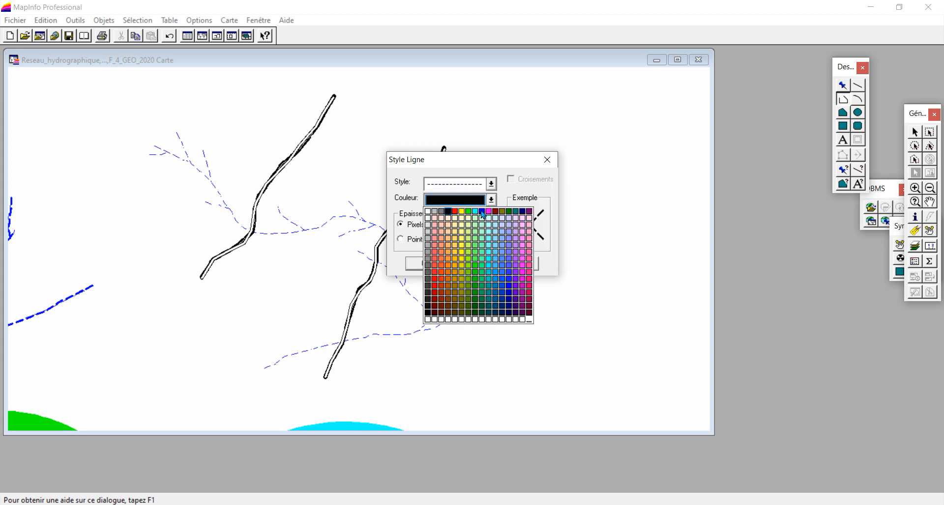
{"action": "left_click", "coordinate": [484, 215]}
{"action": "left_click", "coordinate": [436, 261]}
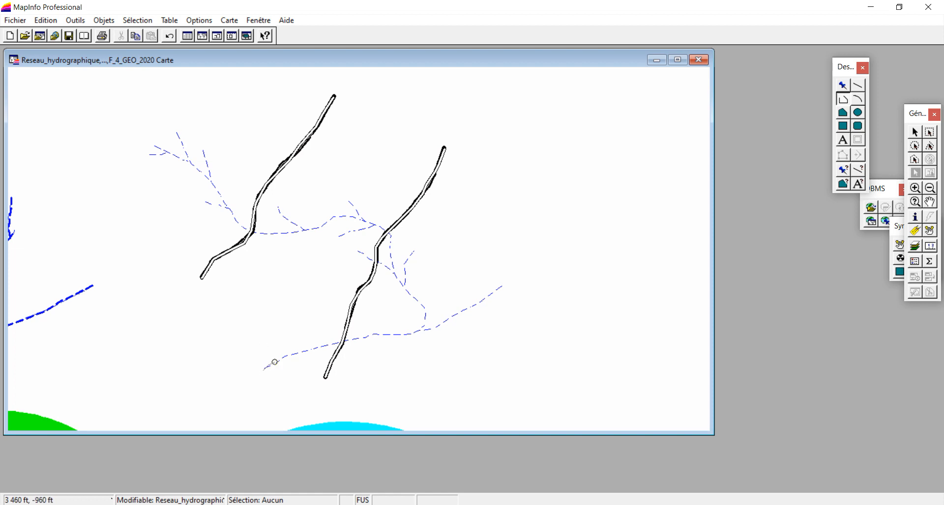
Trace the eastern network's long river as one polyline from the lower river's west end, up through the bends, to its northwest tip
{"action": "left_click", "coordinate": [288, 355]}
{"action": "left_click", "coordinate": [303, 353]}
{"action": "left_click", "coordinate": [320, 348]}
{"action": "left_click", "coordinate": [374, 335]}
{"action": "left_click", "coordinate": [426, 310]}
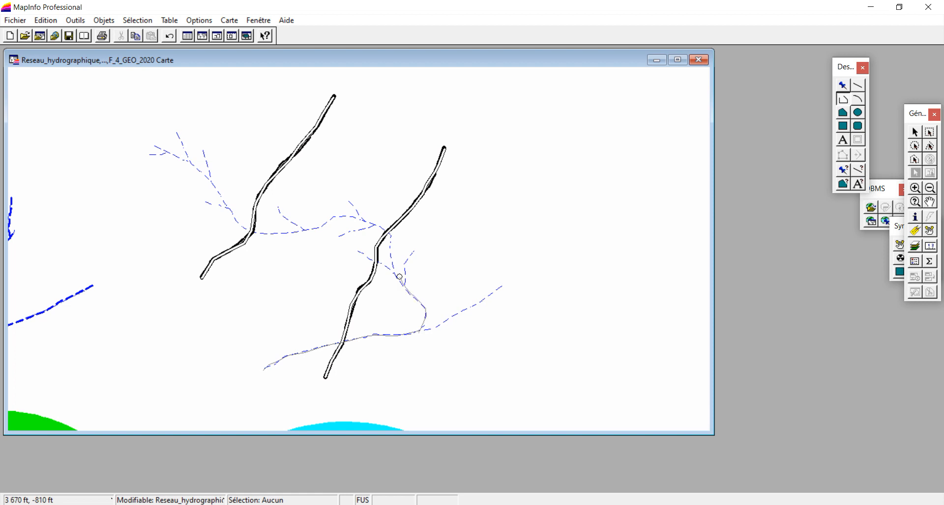
{"action": "left_click", "coordinate": [395, 274]}
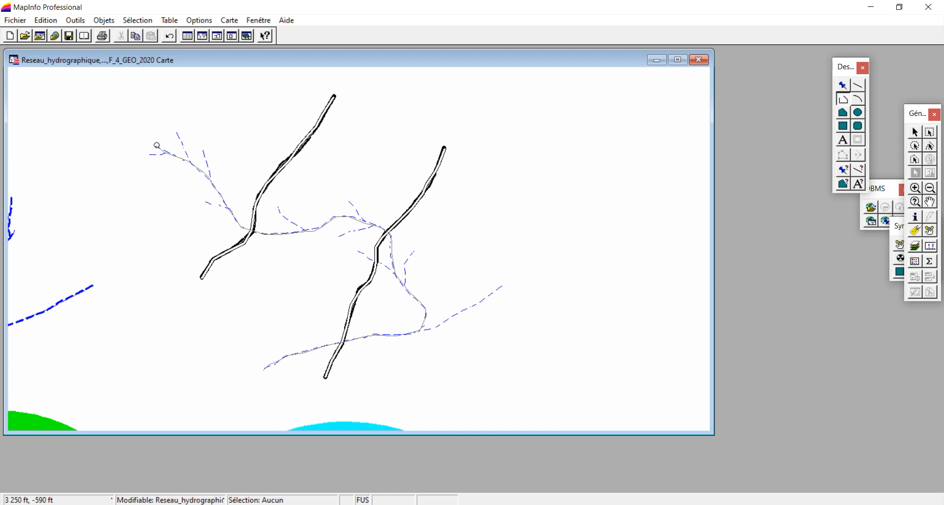
{"action": "double_click", "coordinate": [156, 145]}
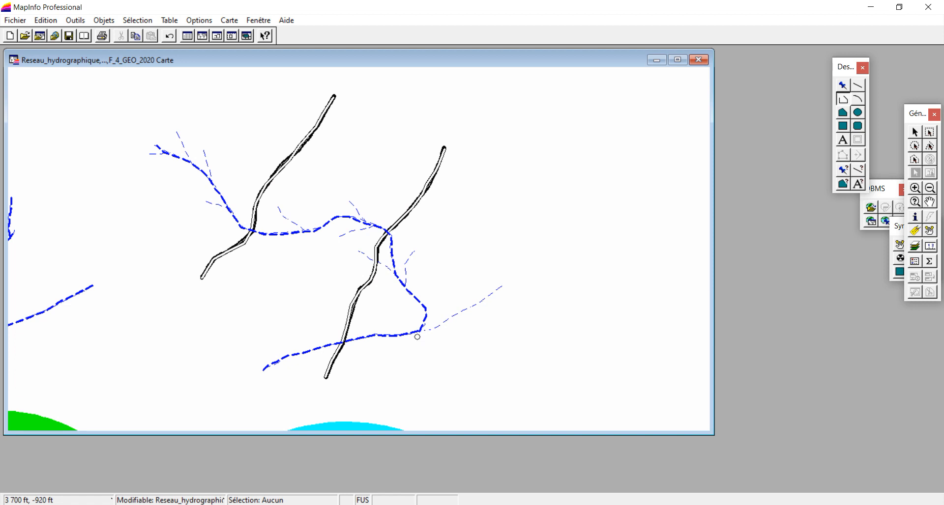
Trace the lower river's eastern extension to its tip and the two short tributaries joining the north-south reach as separate polylines
{"action": "left_click", "coordinate": [432, 331]}
{"action": "double_click", "coordinate": [501, 286]}
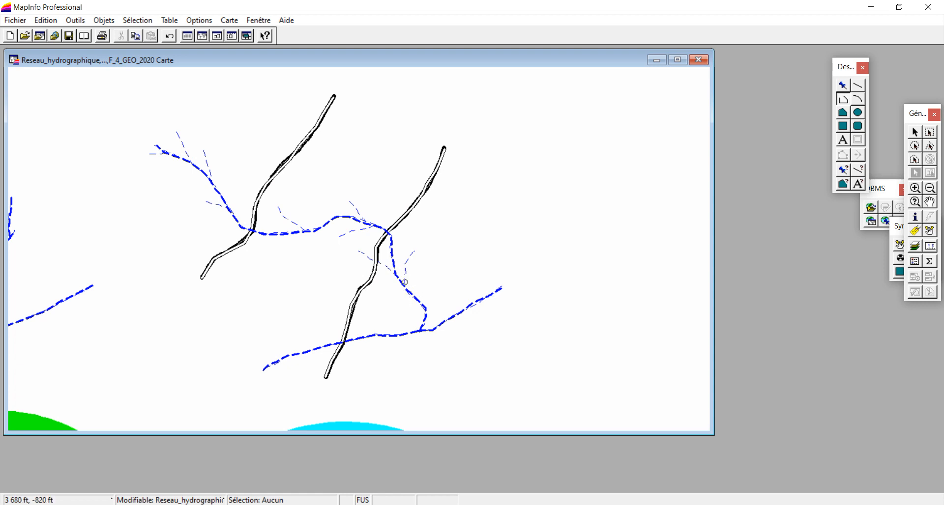
{"action": "left_click", "coordinate": [405, 278]}
{"action": "double_click", "coordinate": [415, 250]}
{"action": "double_click", "coordinate": [357, 251]}
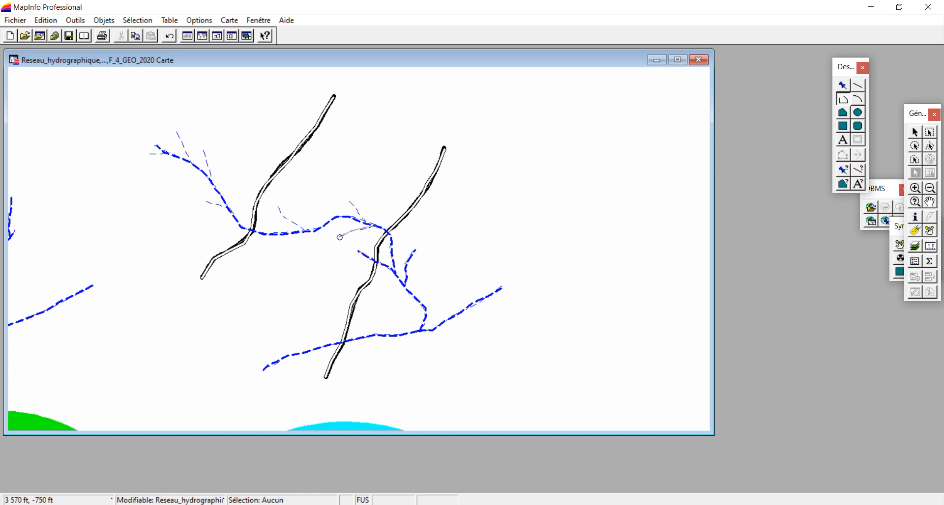
Trace the remaining short tributaries along the eastern network's middle and northwest reaches as separate polylines, including the forks at the northwest tip
{"action": "double_click", "coordinate": [339, 238]}
{"action": "double_click", "coordinate": [351, 203]}
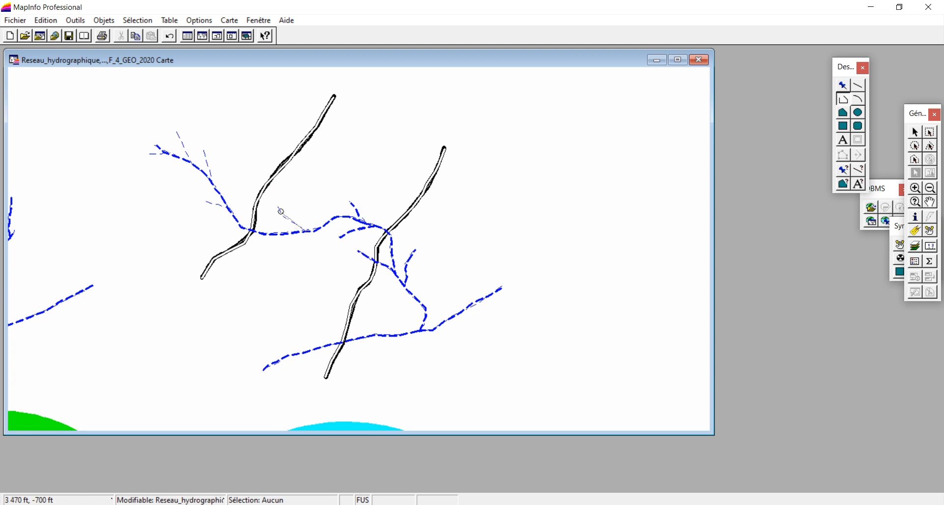
{"action": "double_click", "coordinate": [206, 201]}
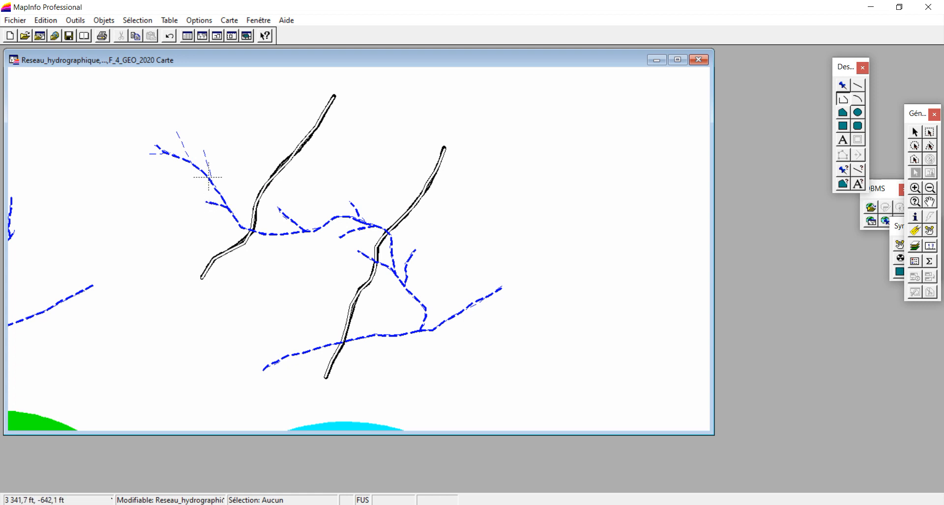
{"action": "double_click", "coordinate": [203, 154]}
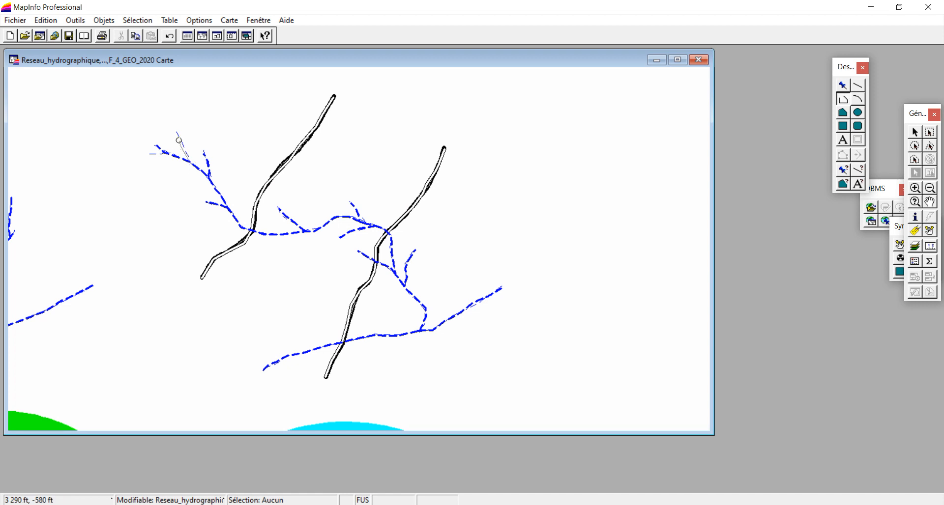
{"action": "double_click", "coordinate": [174, 133]}
Hide the F_4_GEO_2020 background layer so only the digitized lines are displayed
{"action": "right_click", "coordinate": [519, 136]}
{"action": "left_click", "coordinate": [535, 142]}
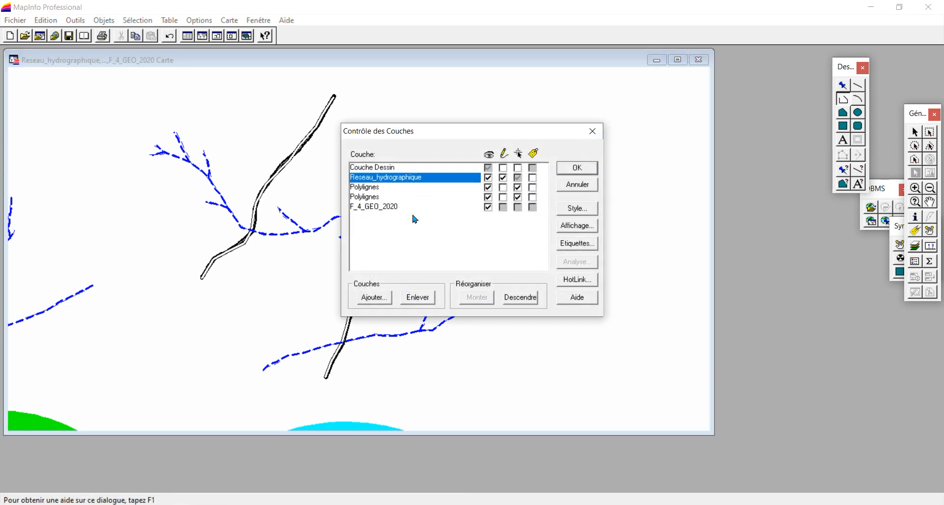
{"action": "left_click", "coordinate": [488, 208]}
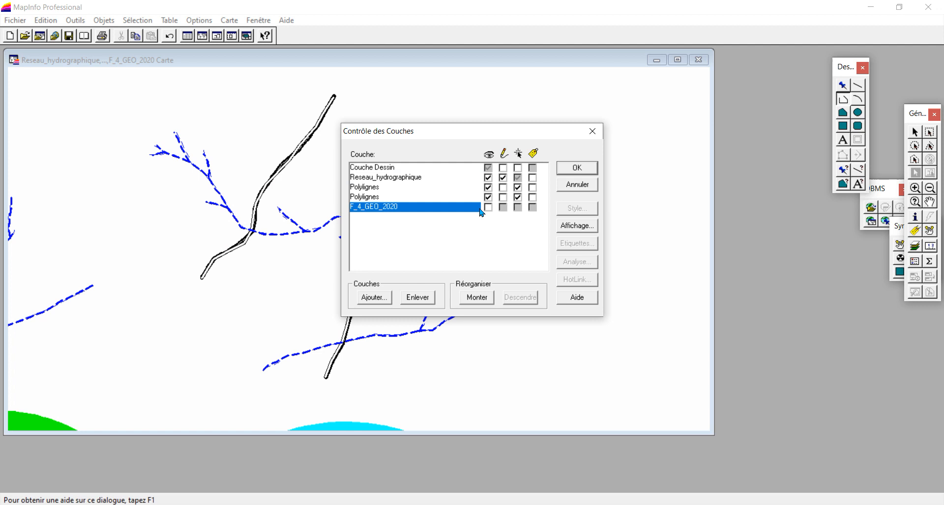
{"action": "left_click", "coordinate": [565, 170]}
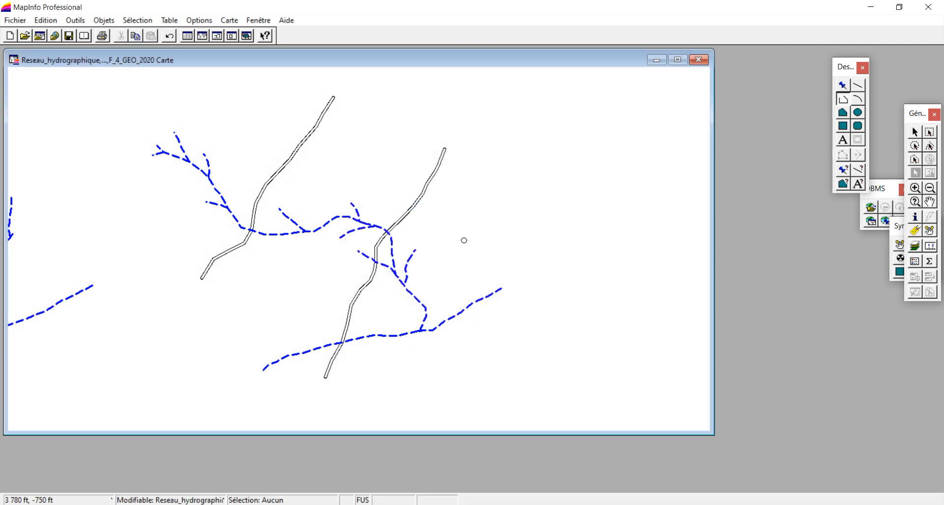
Examine the eastern river's crossing with the double line, the full set of digitized lines, and the northwest branch junctions up close
{"action": "left_click", "coordinate": [914, 189]}
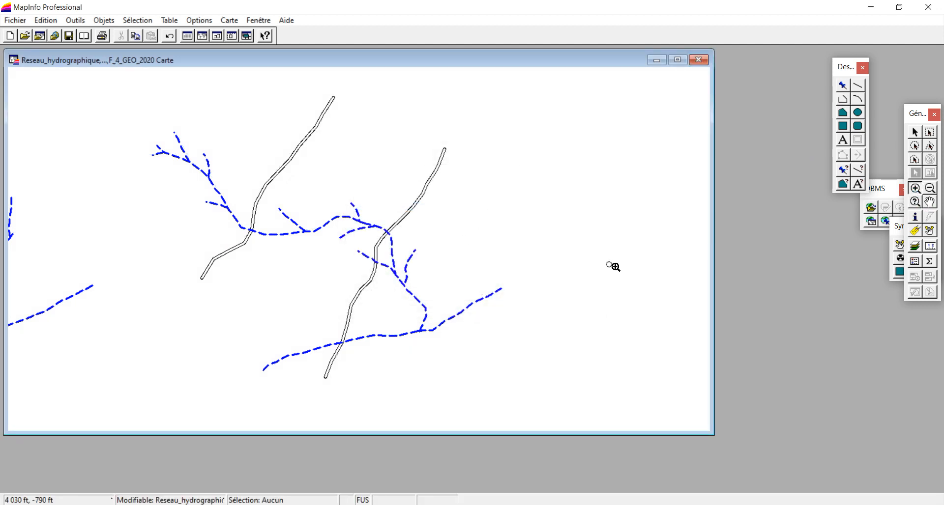
{"action": "left_click_drag", "start_coordinate": [368, 215], "coordinate": [410, 248]}
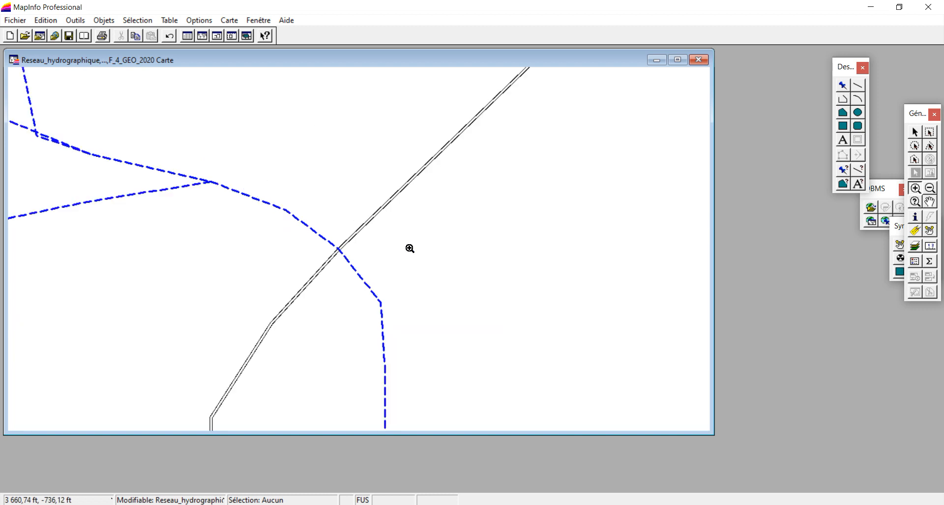
{"action": "left_click_drag", "start_coordinate": [308, 229], "coordinate": [374, 276]}
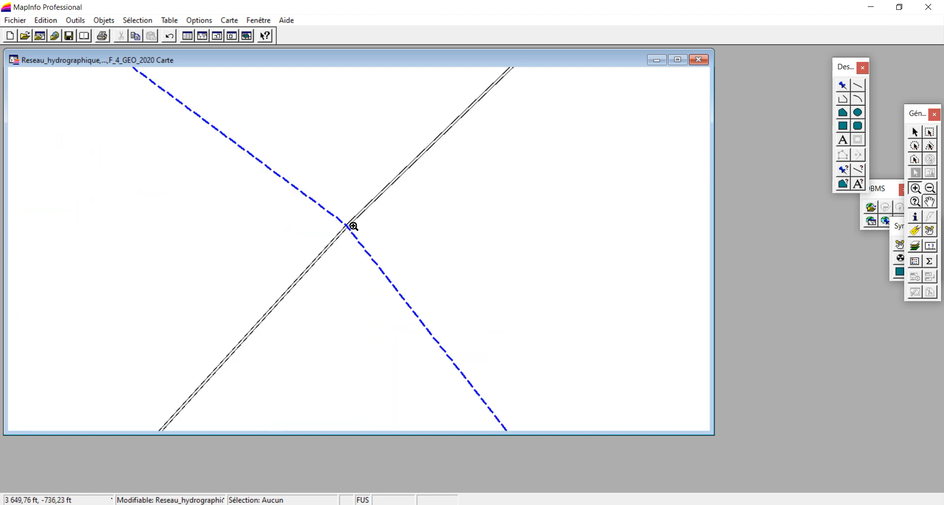
{"action": "right_click", "coordinate": [421, 234]}
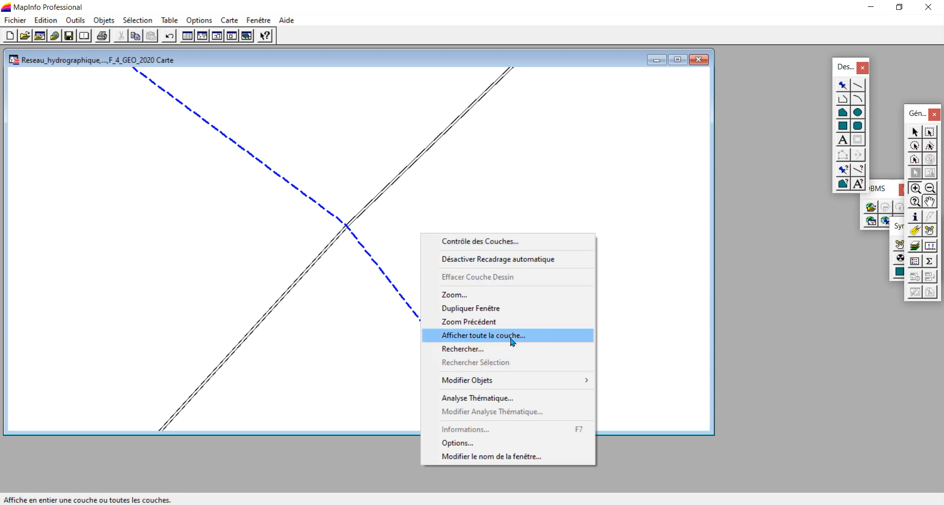
{"action": "left_click", "coordinate": [511, 337]}
{"action": "left_click", "coordinate": [433, 239]}
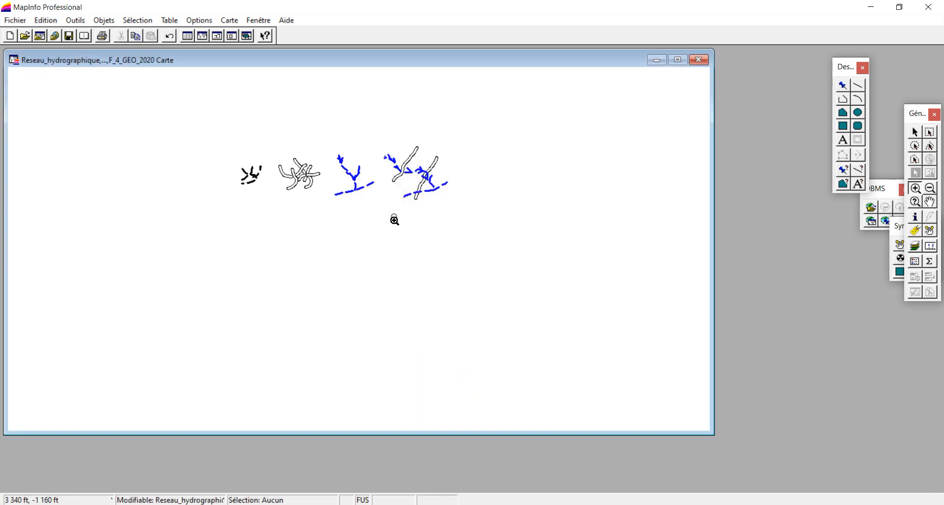
{"action": "left_click_drag", "start_coordinate": [374, 140], "coordinate": [471, 211]}
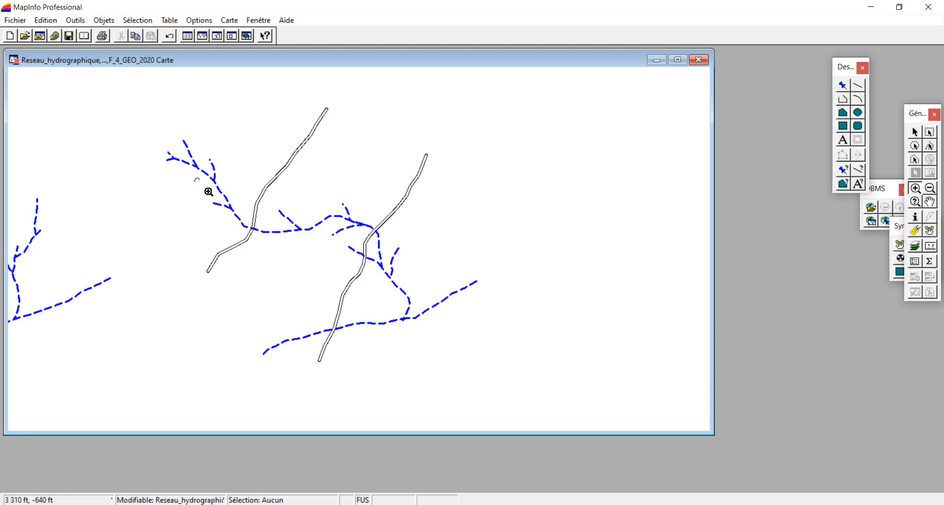
{"action": "left_click_drag", "start_coordinate": [154, 131], "coordinate": [213, 191]}
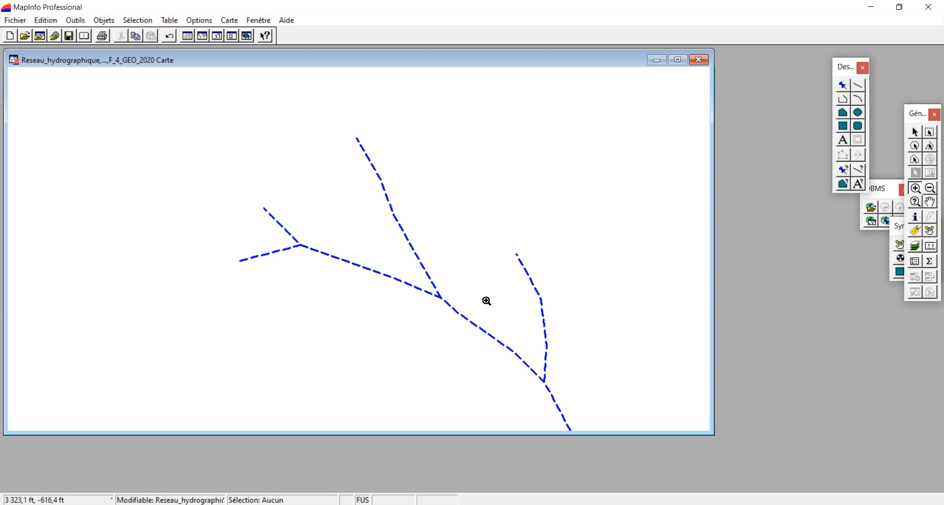
Show the F_4_GEO_2020 background layer again to compare the northwest branches with the source map
{"action": "right_click", "coordinate": [475, 220]}
{"action": "left_click", "coordinate": [504, 228]}
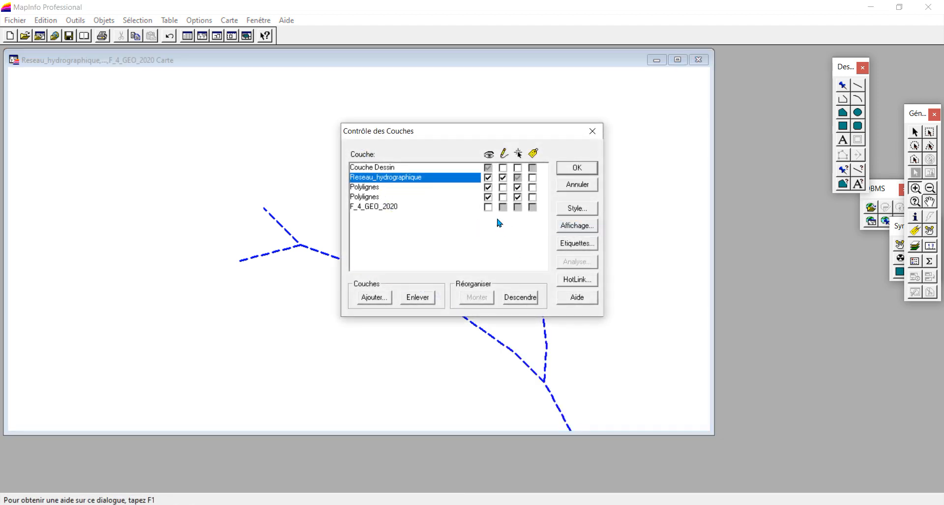
{"action": "left_click", "coordinate": [487, 207]}
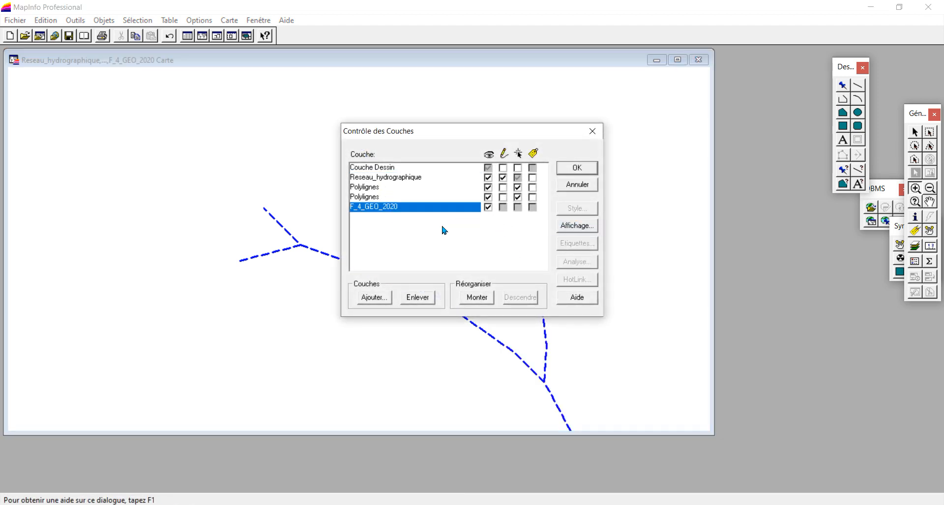
{"action": "left_click", "coordinate": [577, 169]}
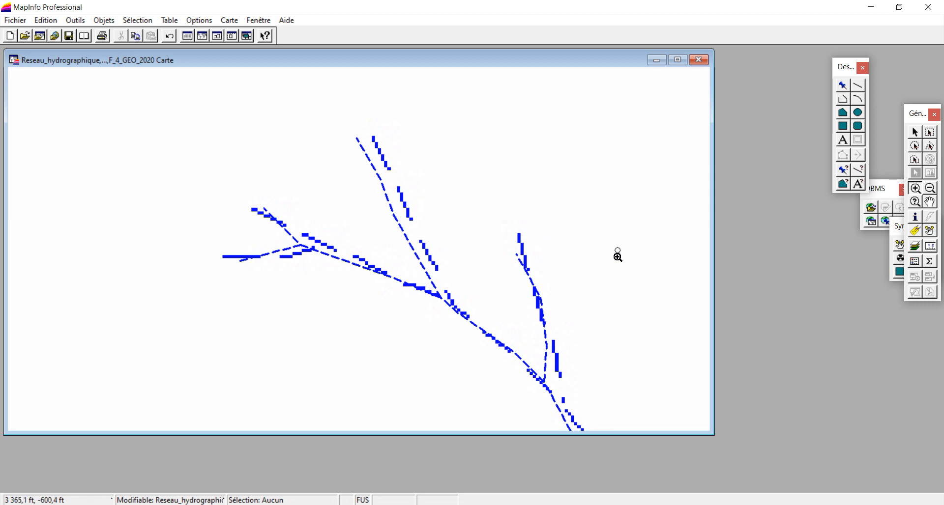
Examine the digitized lines over the whole source map and across the complete eastern river network
{"action": "right_click", "coordinate": [478, 271]}
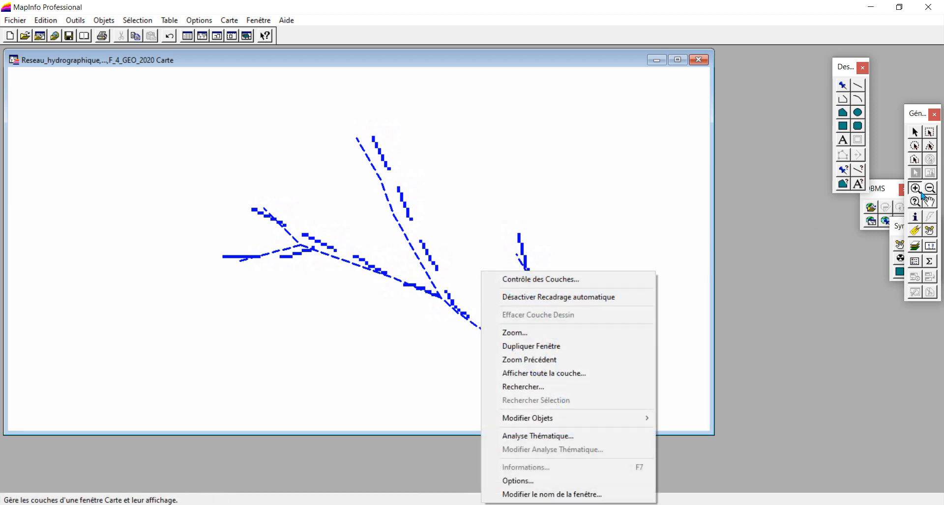
{"action": "left_click", "coordinate": [930, 188]}
{"action": "left_click", "coordinate": [929, 189]}
{"action": "left_click", "coordinate": [456, 271]}
{"action": "left_click", "coordinate": [485, 288]}
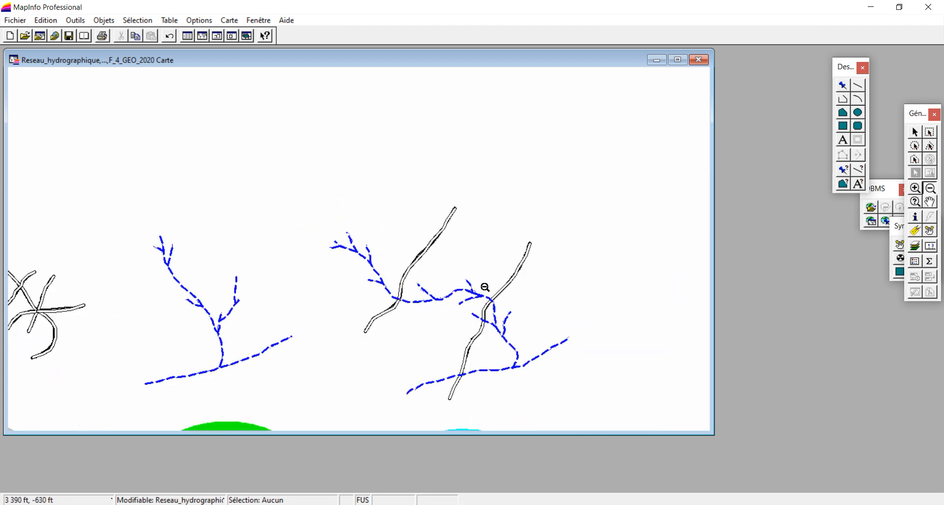
{"action": "left_click_drag", "start_coordinate": [308, 214], "coordinate": [457, 332]}
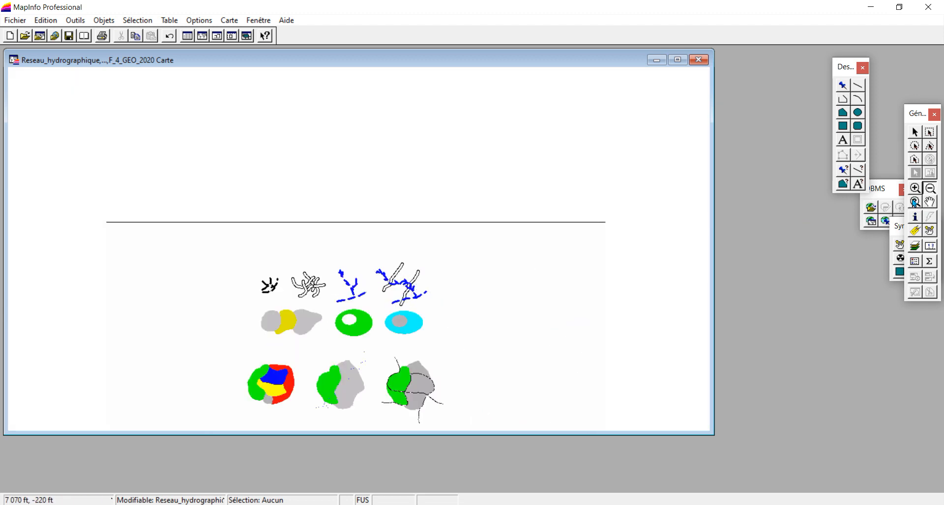
{"action": "left_click", "coordinate": [915, 188]}
{"action": "left_click_drag", "start_coordinate": [372, 255], "coordinate": [445, 312]}
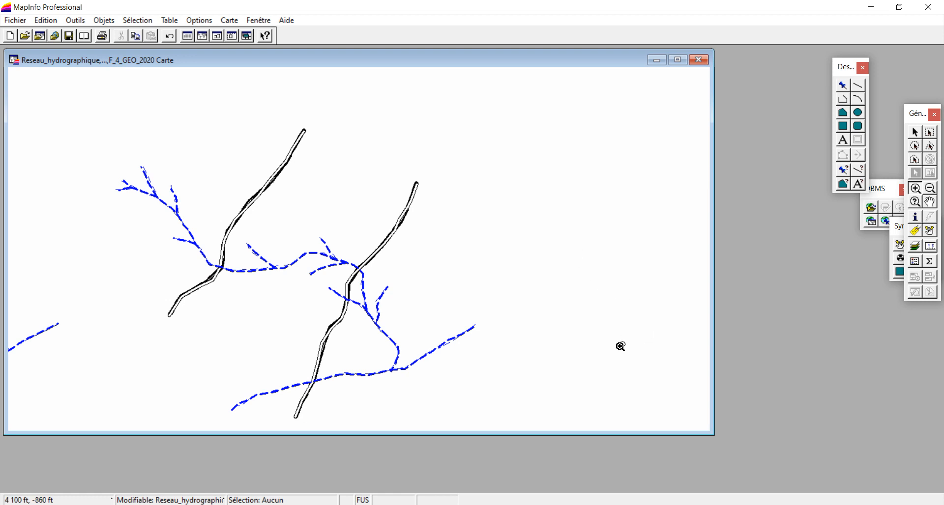
{"action": "left_click", "coordinate": [835, 504]}
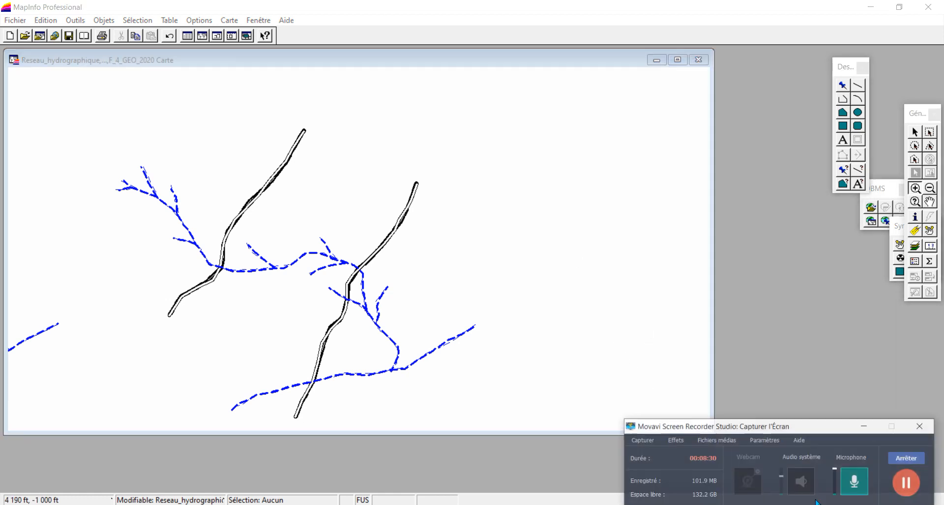